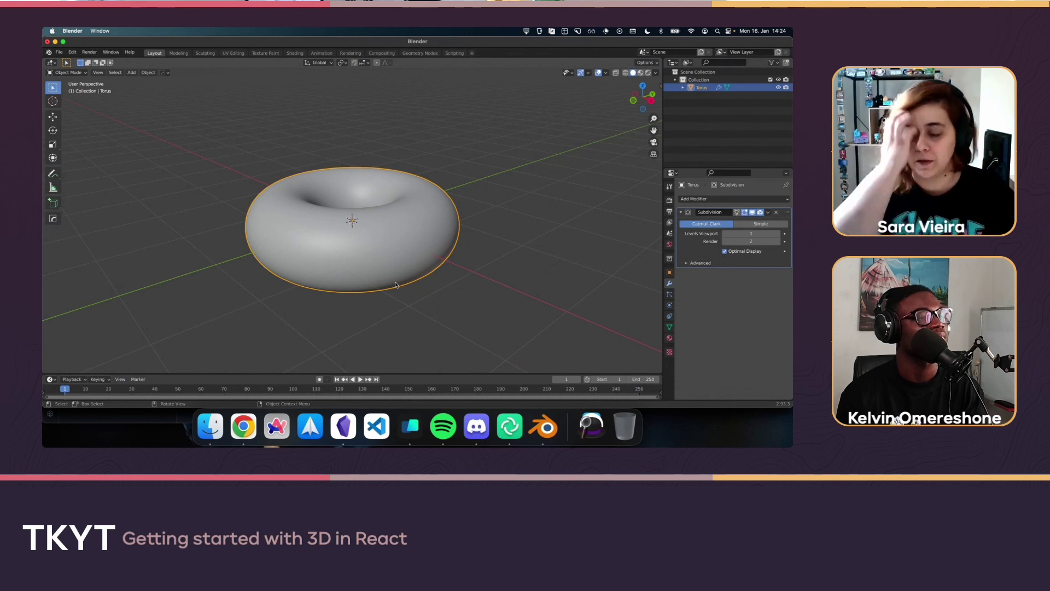
Display the torus as a wireframe and enter Edit Mode to examine its mesh structure
{"action": "left_click", "coordinate": [626, 73]}
{"action": "middle_click_drag", "start_coordinate": [487, 277], "coordinate": [436, 274]}
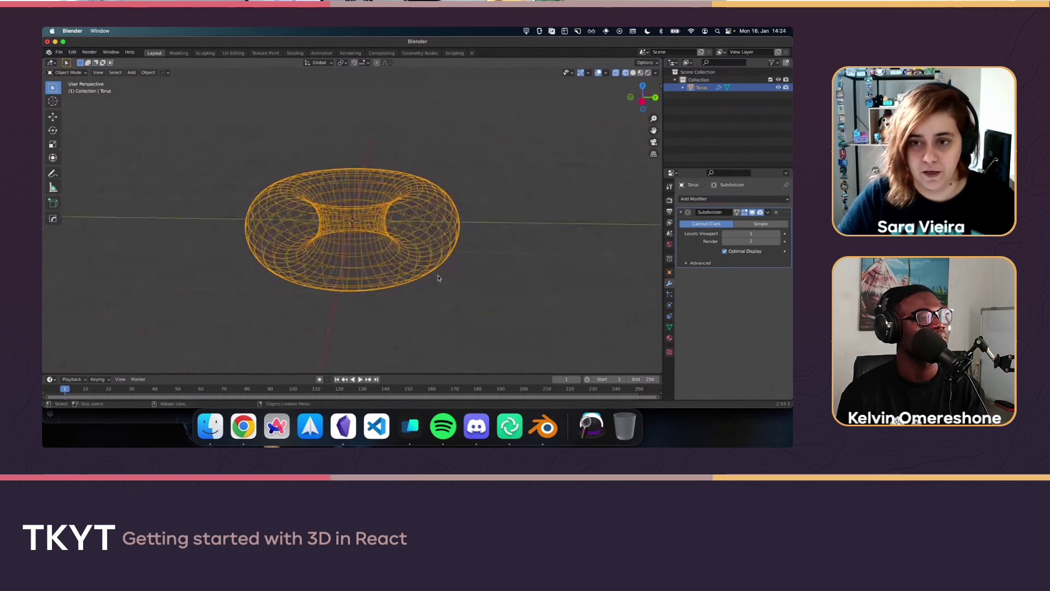
{"action": "key", "text": "Tab"}
{"action": "left_click", "coordinate": [512, 267]}
{"action": "middle_click_drag", "start_coordinate": [499, 274], "coordinate": [459, 276]}
Toggle the Subdivision modifier's on-cage and edit-mode display, and try raising its viewport level before restoring it to 1
{"action": "left_click", "coordinate": [736, 212]}
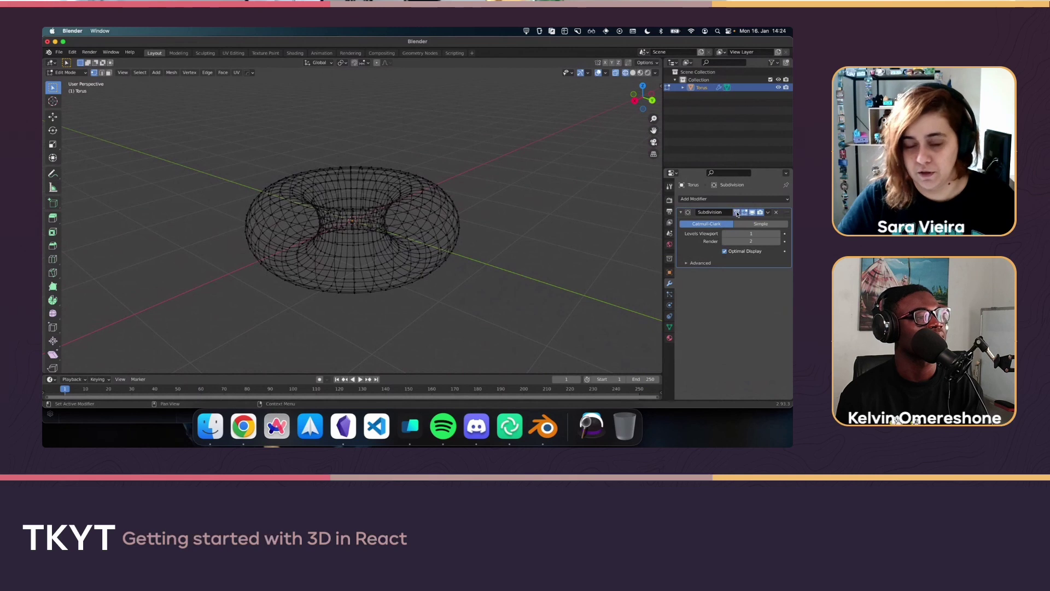
{"action": "left_click", "coordinate": [779, 234]}
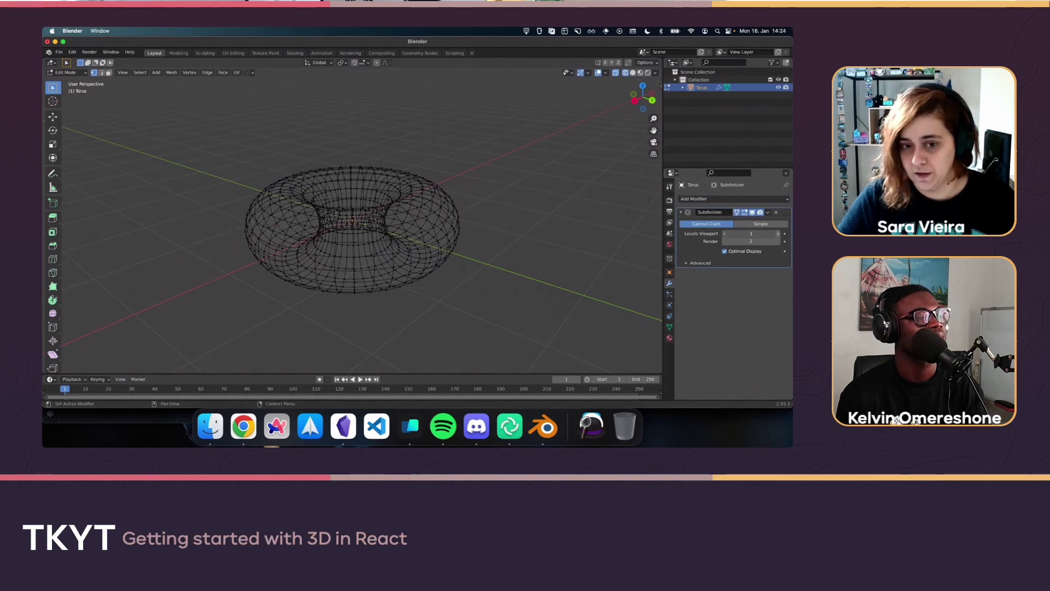
{"action": "left_click", "coordinate": [725, 235]}
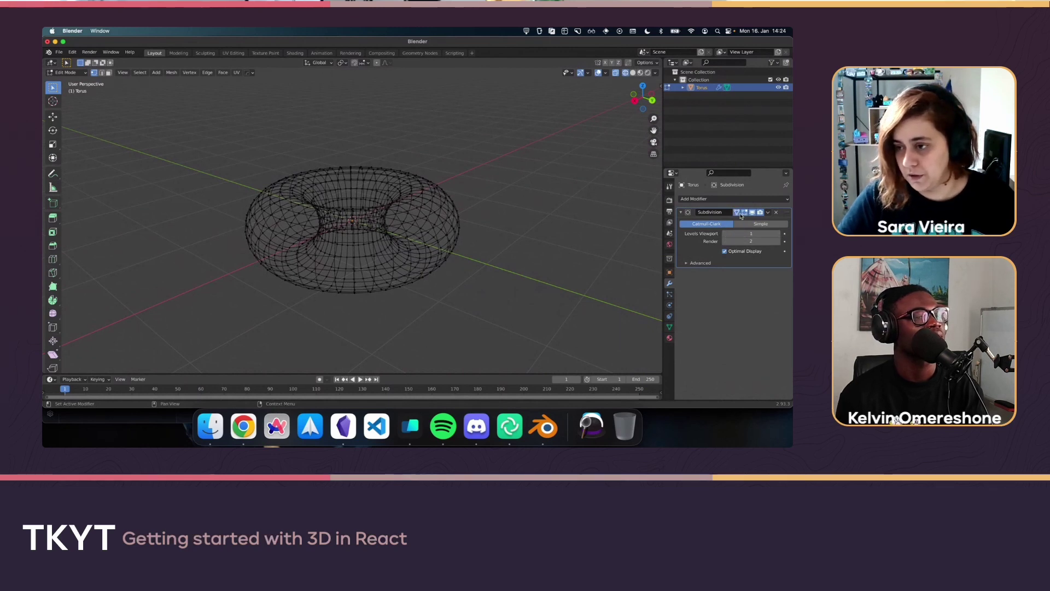
{"action": "left_click", "coordinate": [738, 213]}
{"action": "left_click", "coordinate": [743, 214]}
{"action": "left_click", "coordinate": [744, 214]}
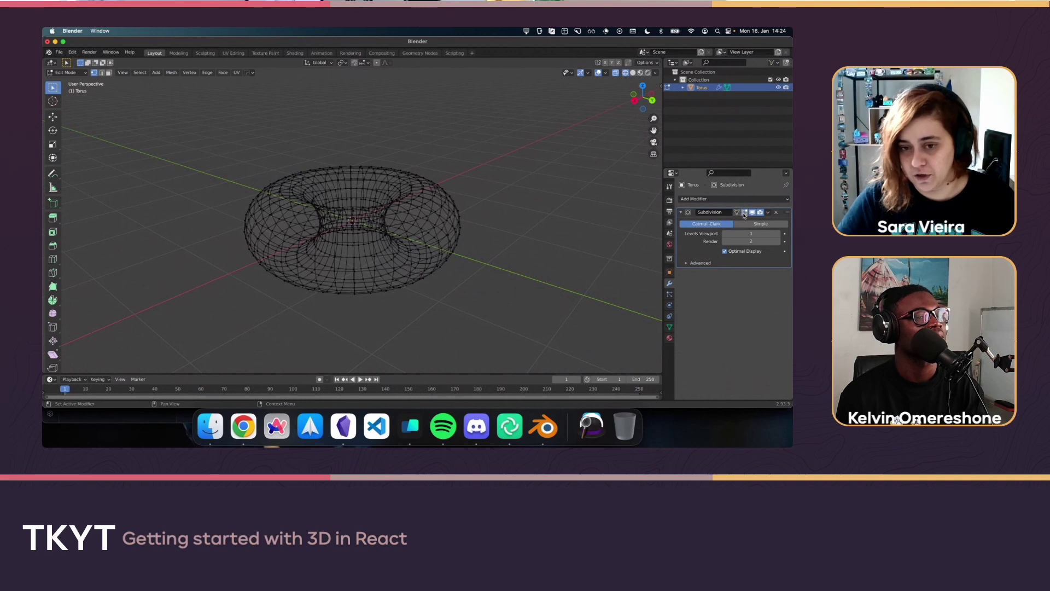
{"action": "scroll", "coordinate": [416, 246], "scroll_direction": "up", "scroll_amount": 4}
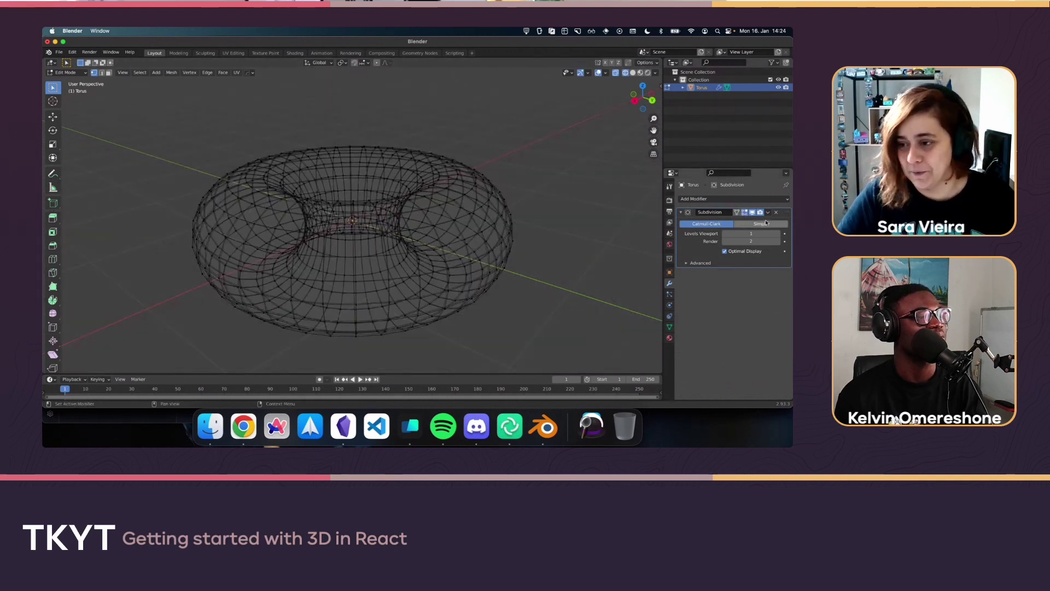
{"action": "left_click", "coordinate": [781, 233]}
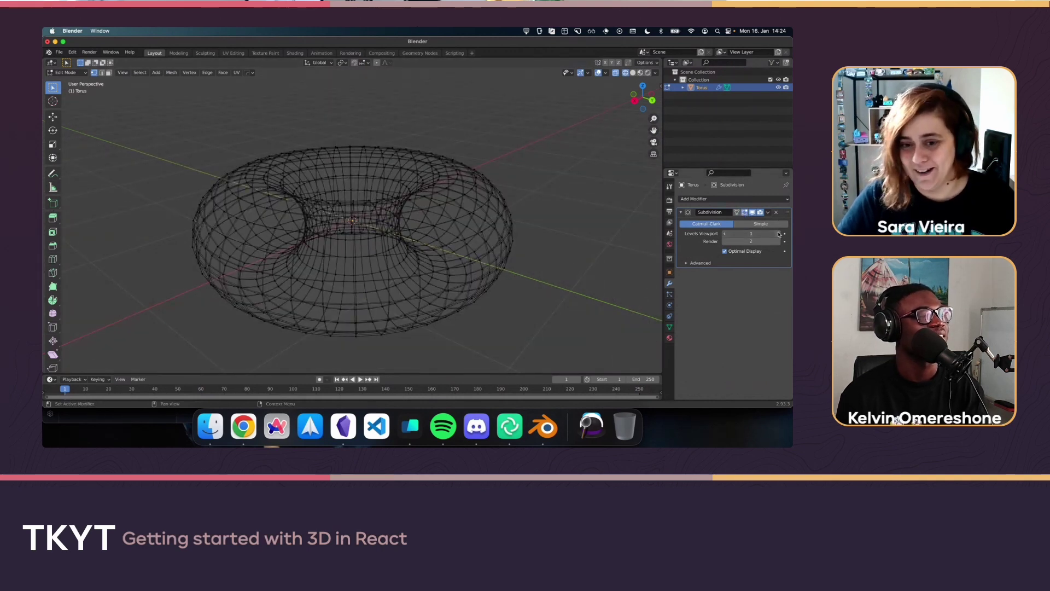
{"action": "left_click", "coordinate": [725, 236]}
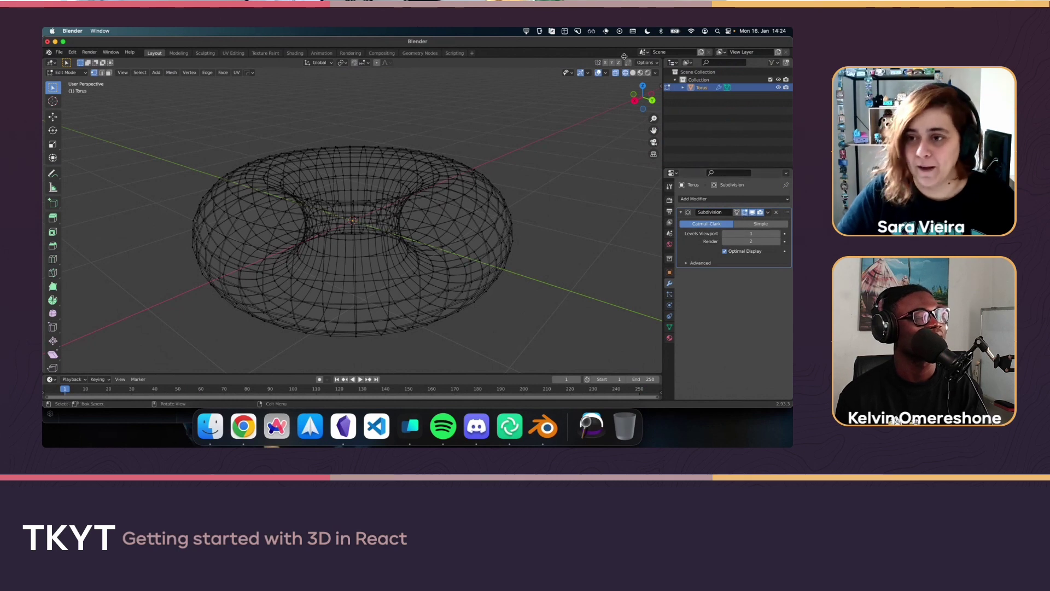
Turn off X-ray and return the torus to solid shading in Object Mode
{"action": "left_click", "coordinate": [616, 73]}
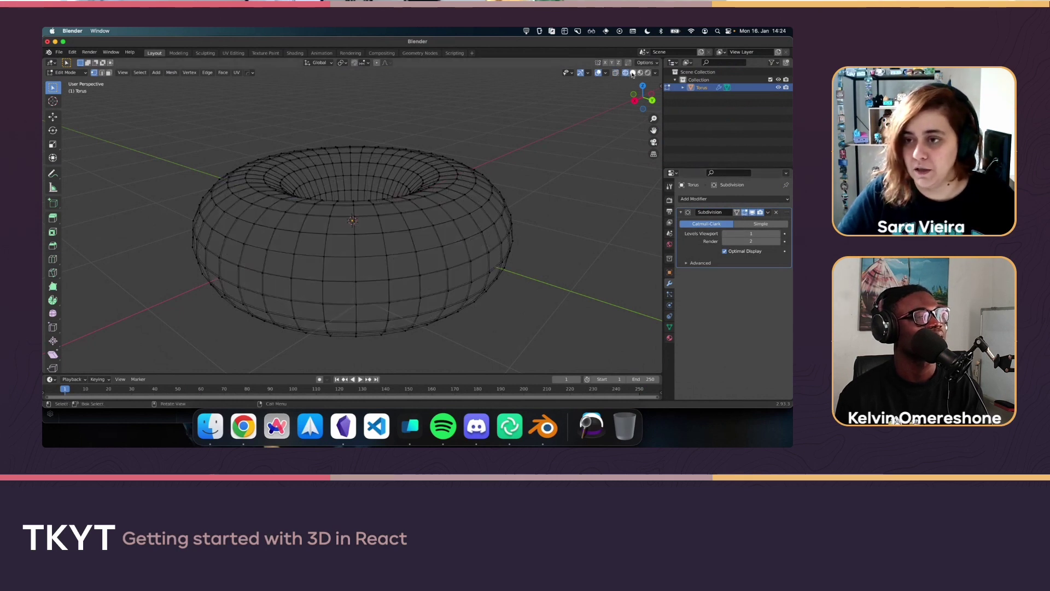
{"action": "left_click", "coordinate": [633, 73]}
{"action": "key", "text": "Tab"}
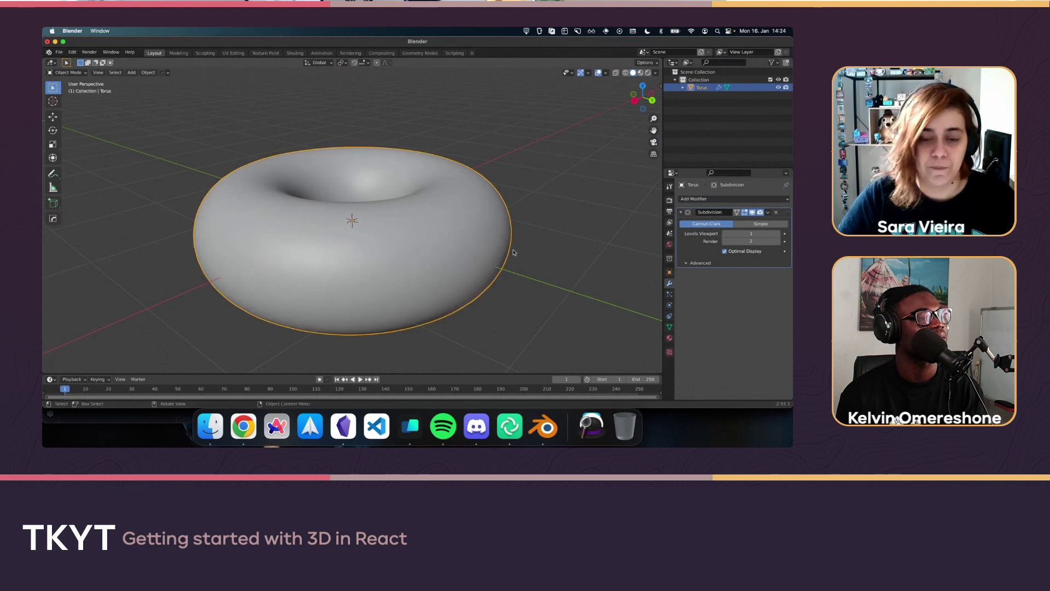
{"action": "scroll", "coordinate": [515, 253], "scroll_direction": "down", "scroll_amount": 3}
{"action": "middle_click_drag", "start_coordinate": [380, 284], "coordinate": [381, 251]}
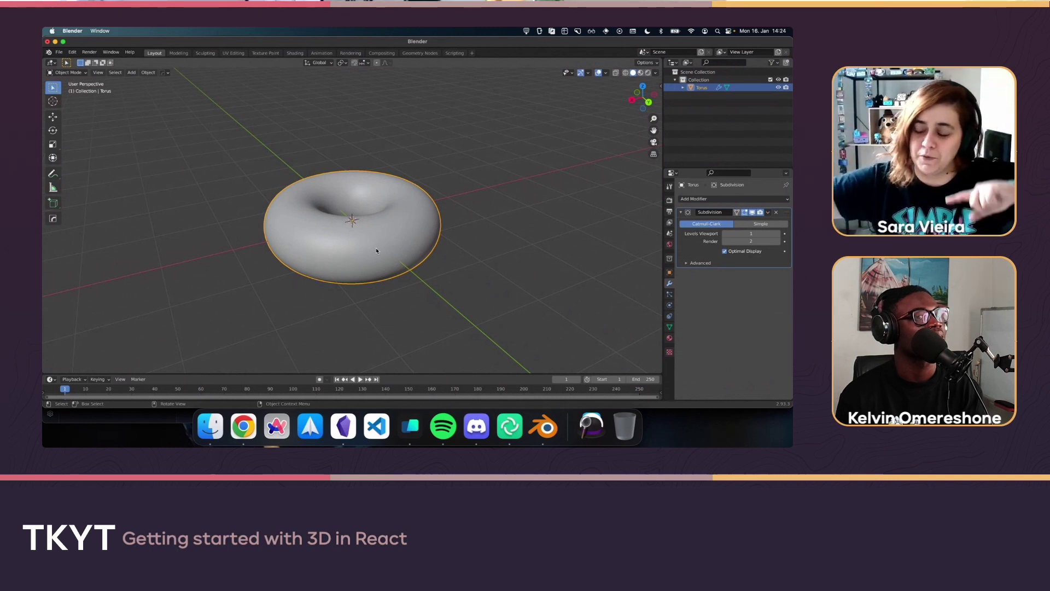
In Edit Mode, box-select all vertices of the torus visible from the top view
{"action": "key", "text": "Tab"}
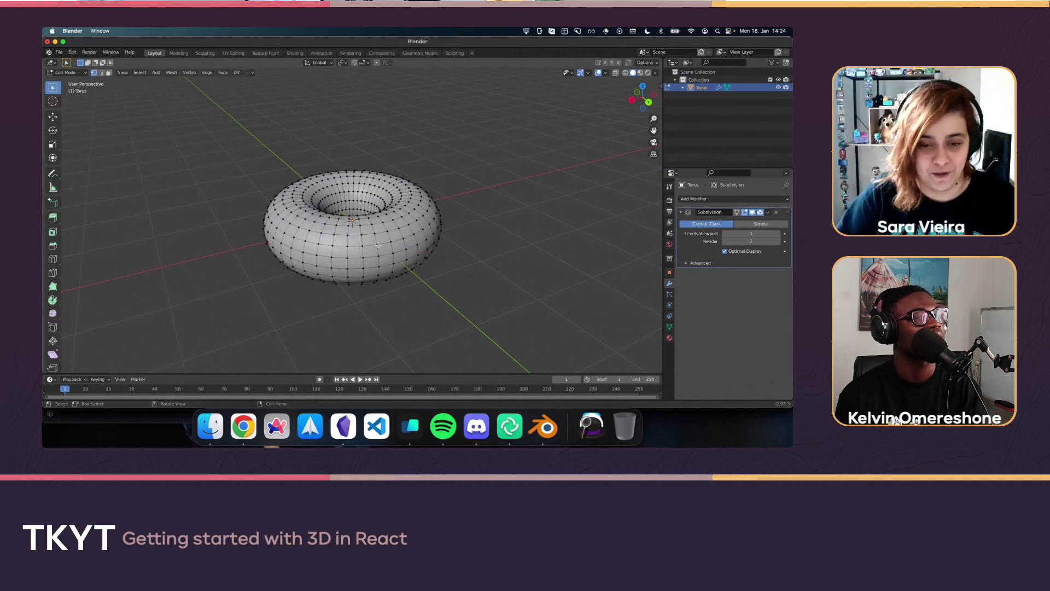
{"action": "key", "text": "KP_7"}
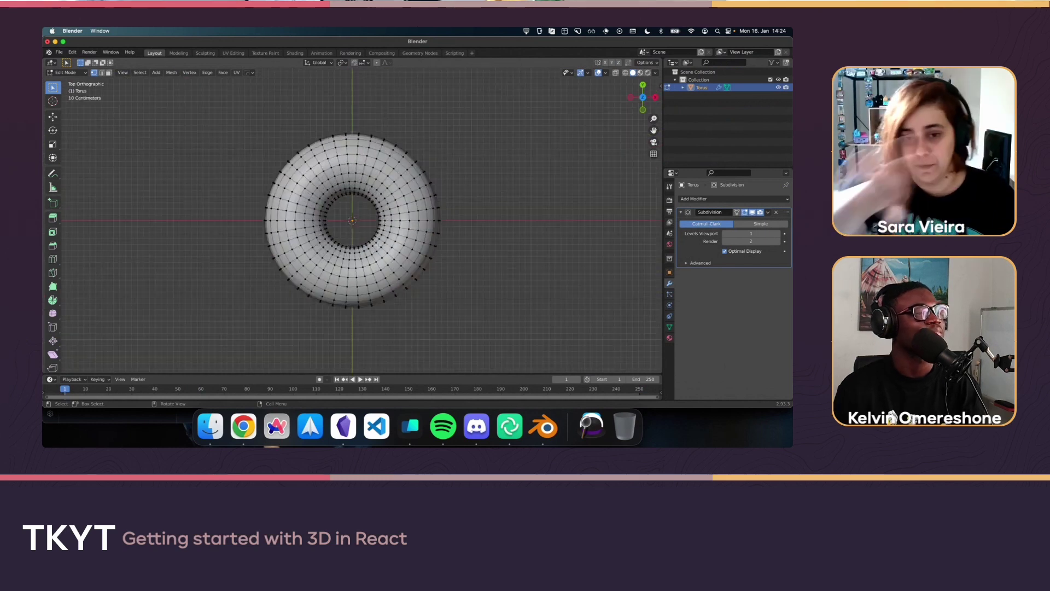
{"action": "left_click_drag", "start_coordinate": [174, 99], "coordinate": [493, 341]}
{"action": "middle_click_drag", "start_coordinate": [493, 341], "coordinate": [514, 265]}
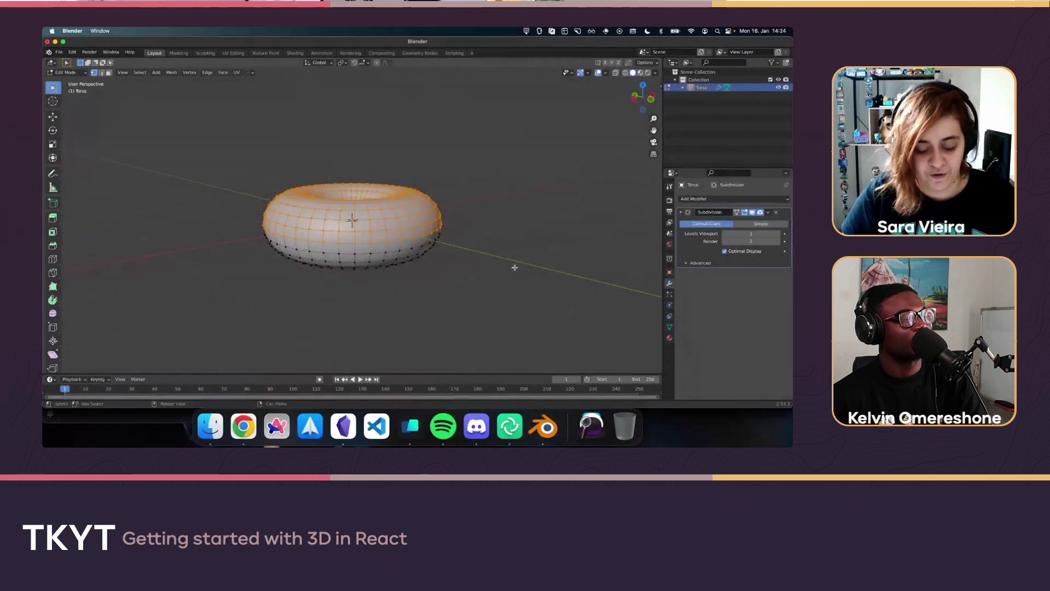
Duplicate the selected upper vertices in place and separate them into a new object, selecting only that object in Object Mode
{"action": "key", "text": "g"}
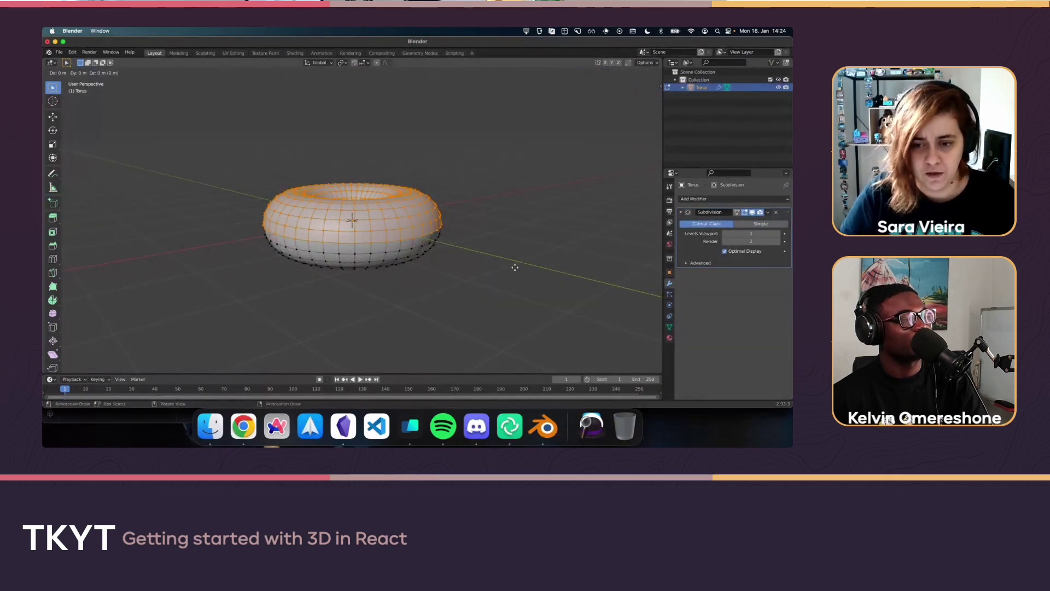
{"action": "key", "text": "Escape"}
{"action": "key", "text": "p"}
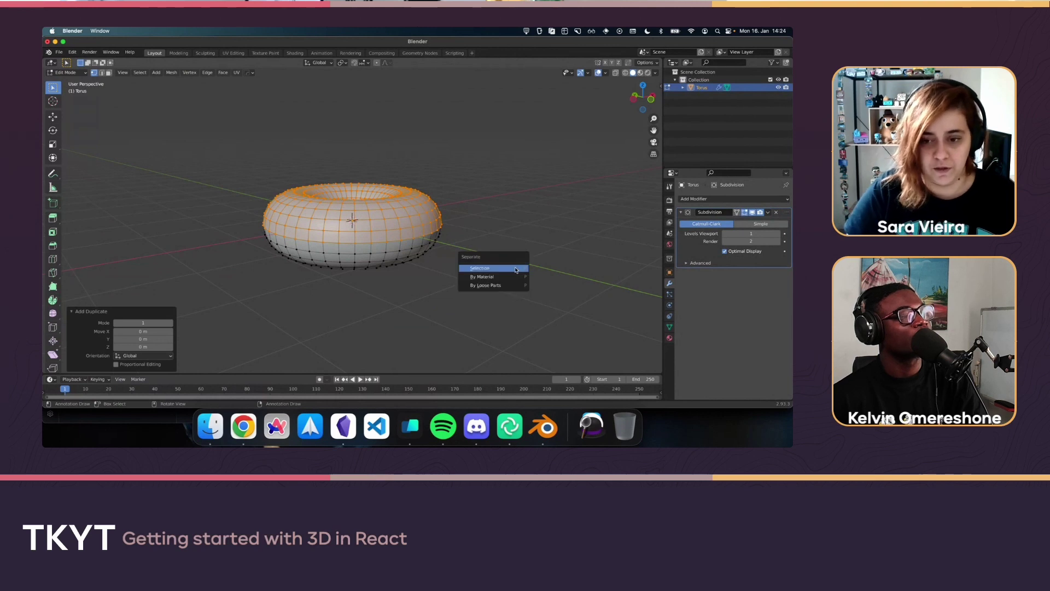
{"action": "left_click", "coordinate": [515, 268]}
{"action": "key", "text": "Tab"}
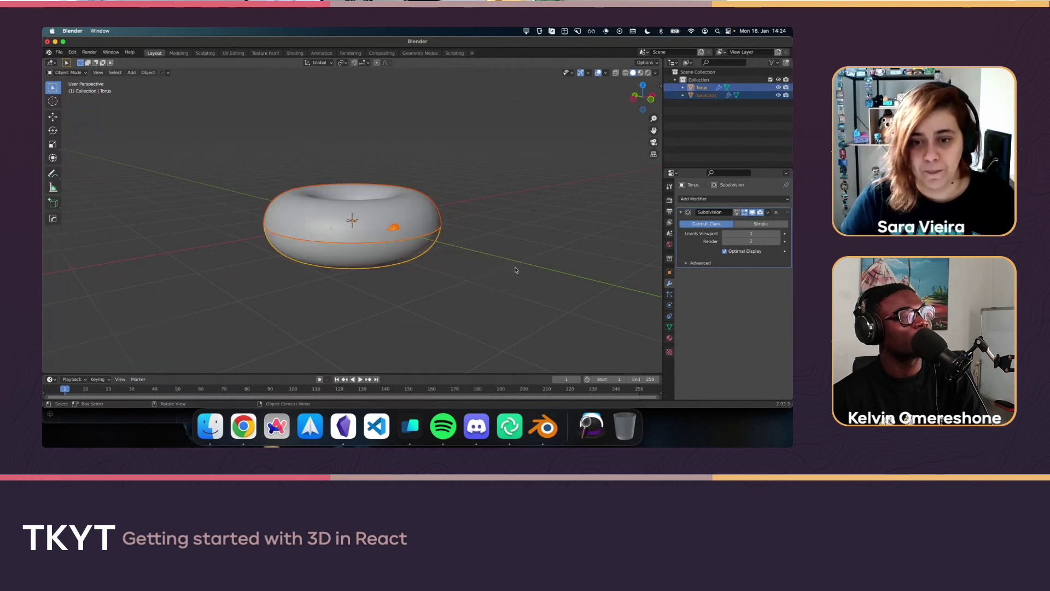
{"action": "left_click", "coordinate": [395, 223]}
{"action": "key", "text": "g"}
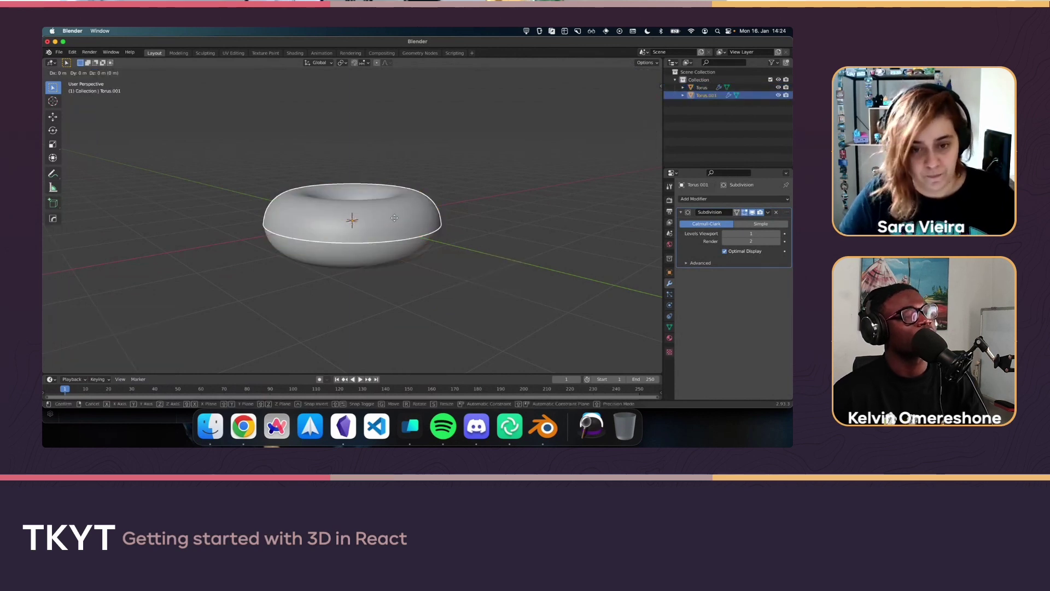
{"action": "key", "text": "z"}
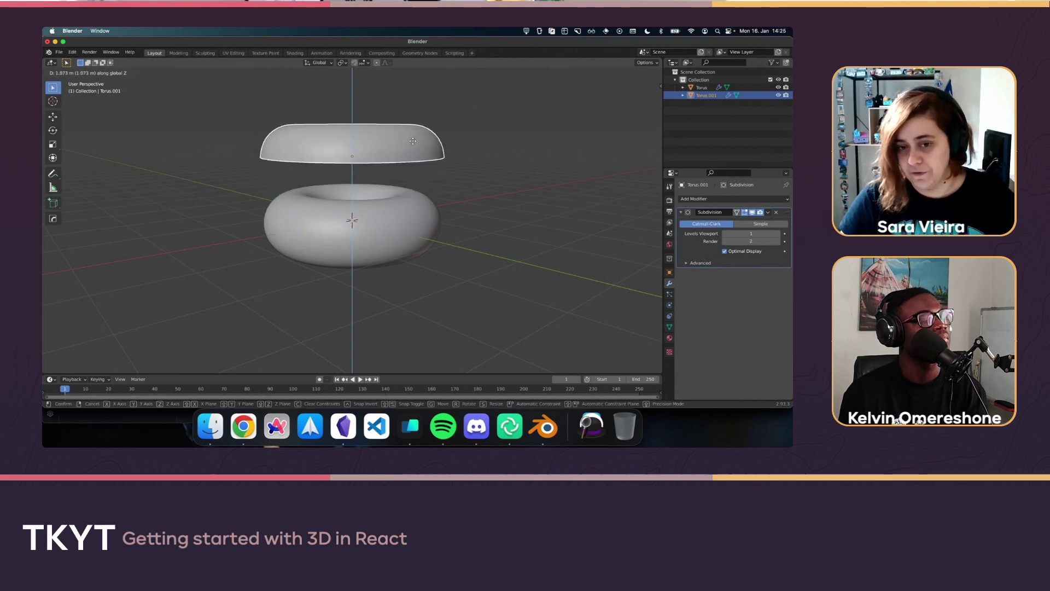
{"action": "key", "text": "Escape"}
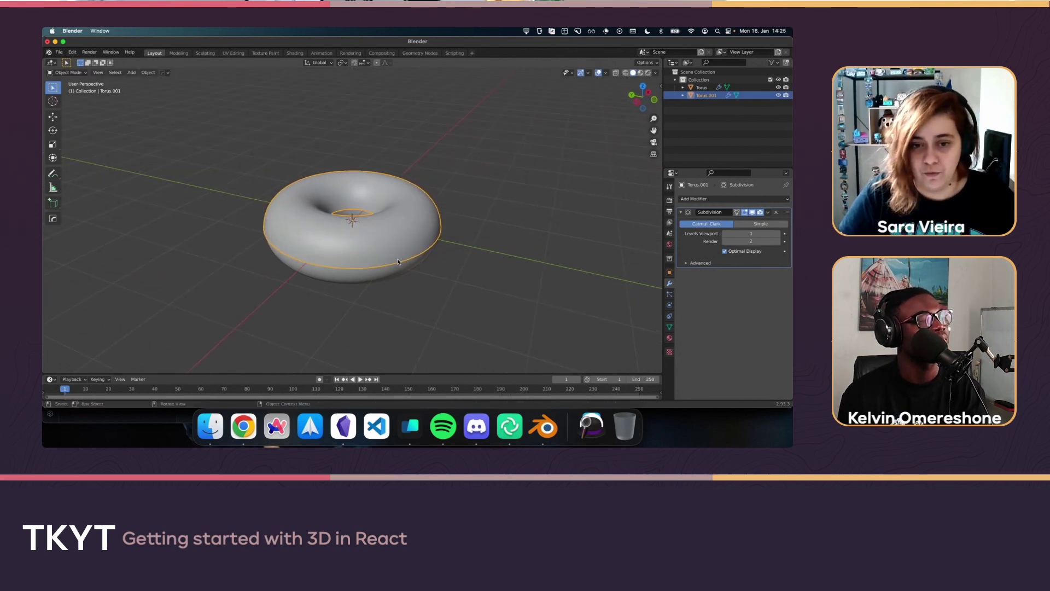
Add a Solidify modifier to the separated upper half of the torus
{"action": "scroll", "coordinate": [386, 239], "scroll_direction": "up", "scroll_amount": 5}
{"action": "left_click", "coordinate": [695, 199]}
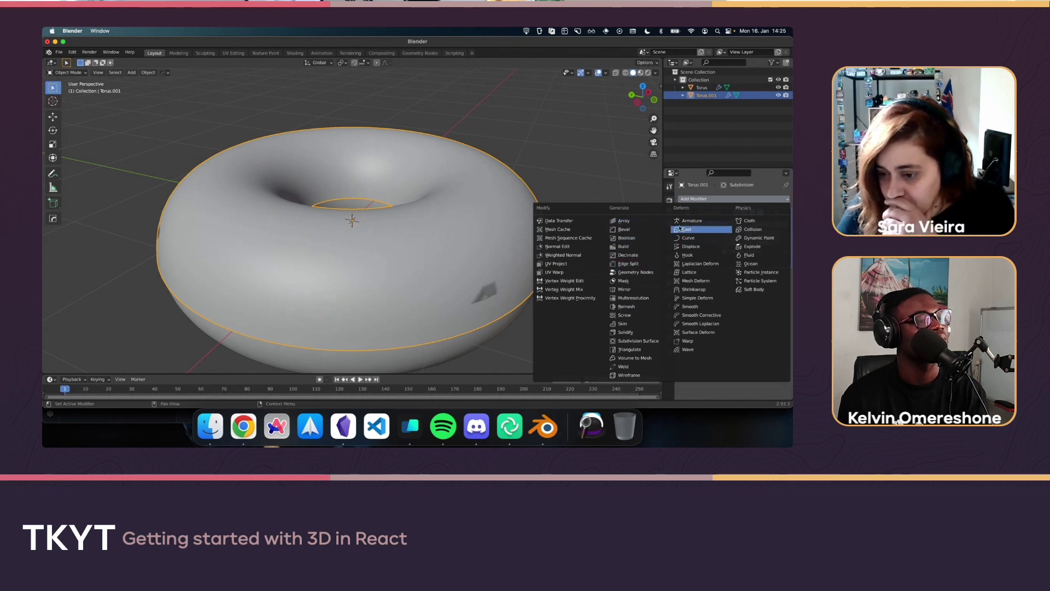
{"action": "left_click", "coordinate": [637, 332]}
Raise the upper half along Z in two moves of about 0.07 m and 0.65 m, exposing its underside
{"action": "middle_click_drag", "start_coordinate": [508, 292], "coordinate": [460, 261]}
{"action": "key", "text": "g"}
{"action": "key", "text": "z"}
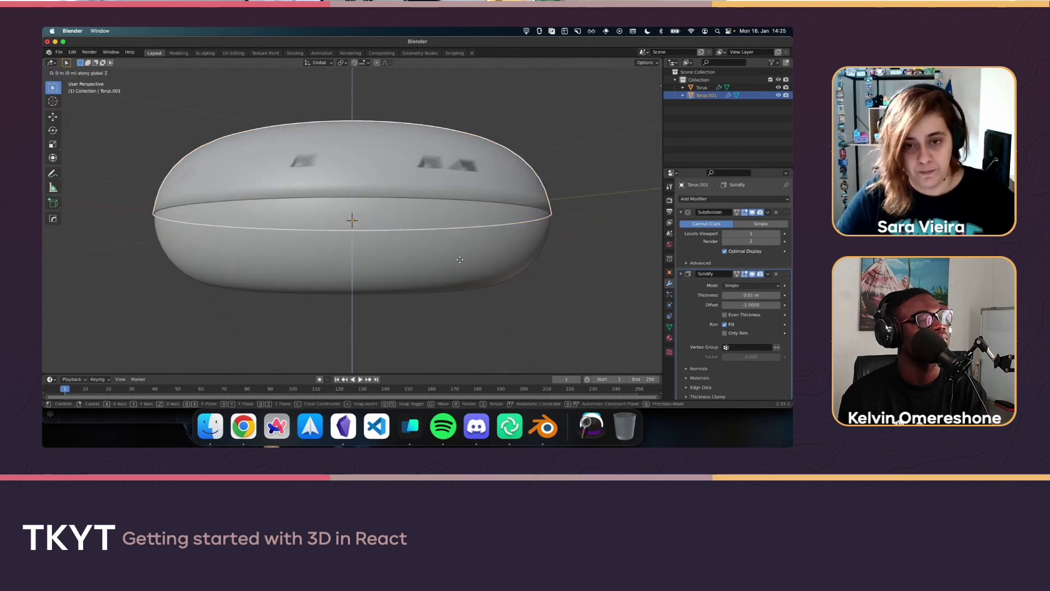
{"action": "left_click", "coordinate": [419, 212]}
{"action": "key", "text": "g"}
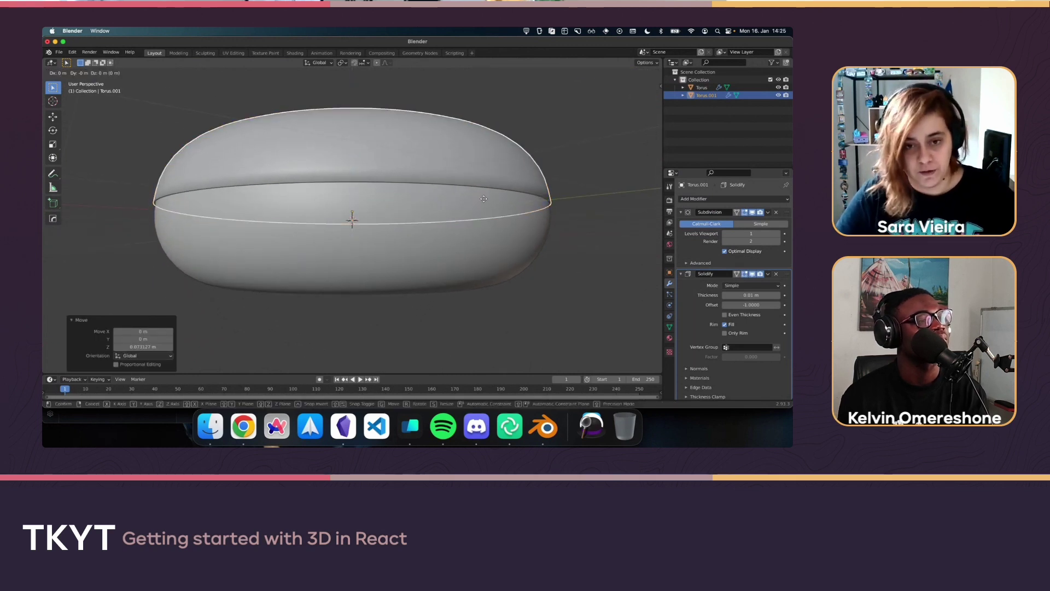
{"action": "key", "text": "z"}
{"action": "left_click", "coordinate": [471, 169]}
{"action": "middle_click_drag", "start_coordinate": [471, 169], "coordinate": [421, 174]}
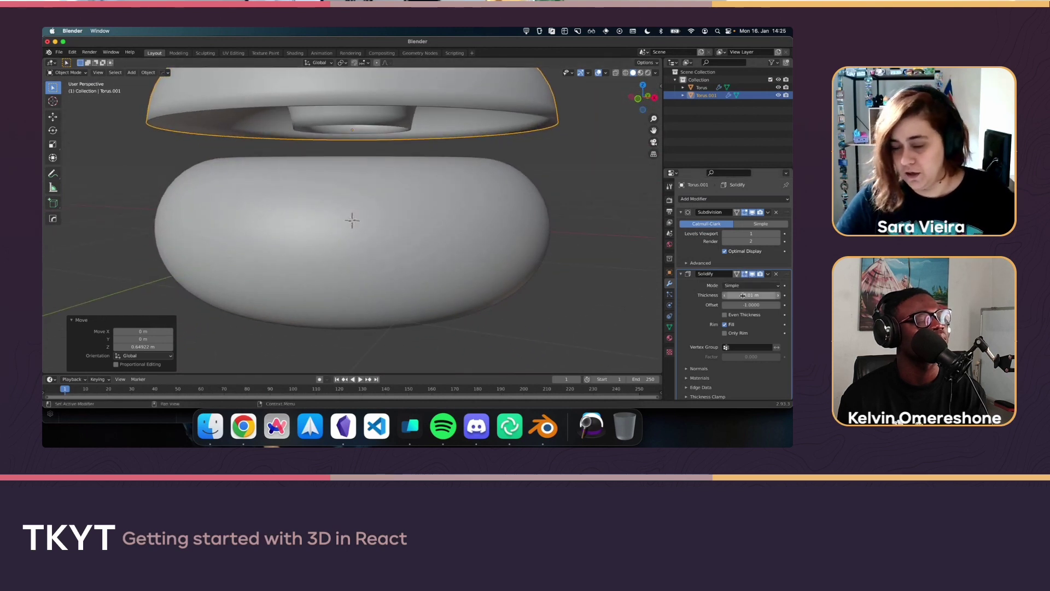
Set the Solidify modifier's Offset to 1 and enable Even Thickness
{"action": "left_click_drag", "start_coordinate": [742, 296], "coordinate": [766, 305]}
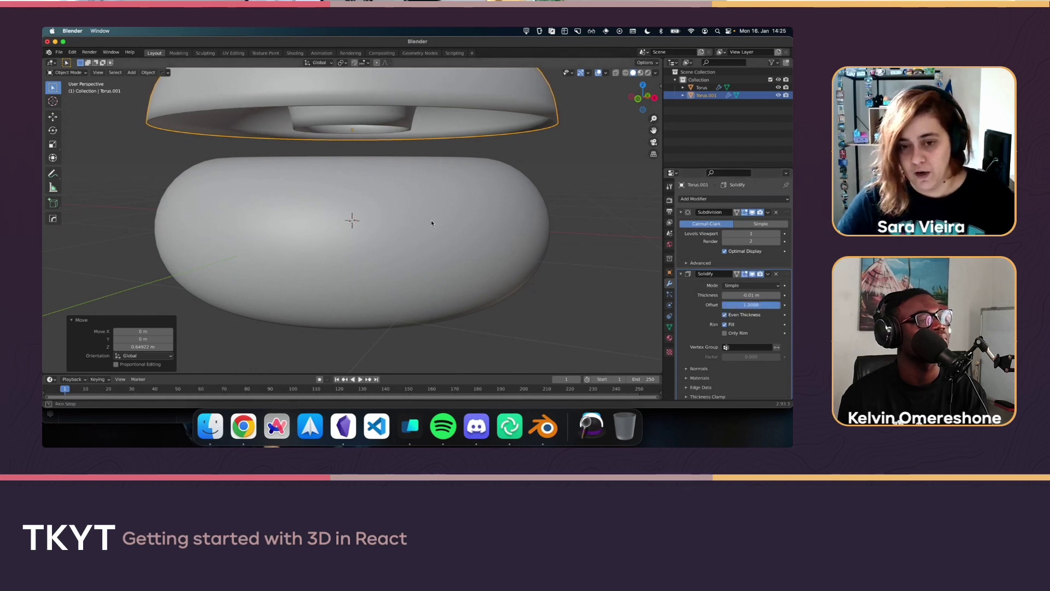
{"action": "scroll", "coordinate": [461, 239], "scroll_direction": "up", "scroll_amount": 10}
{"action": "scroll", "coordinate": [446, 239], "scroll_direction": "down", "scroll_amount": 5}
Lower the upper half about 0.74 m along Z onto the torus and fine-tune its height
{"action": "key", "text": "g"}
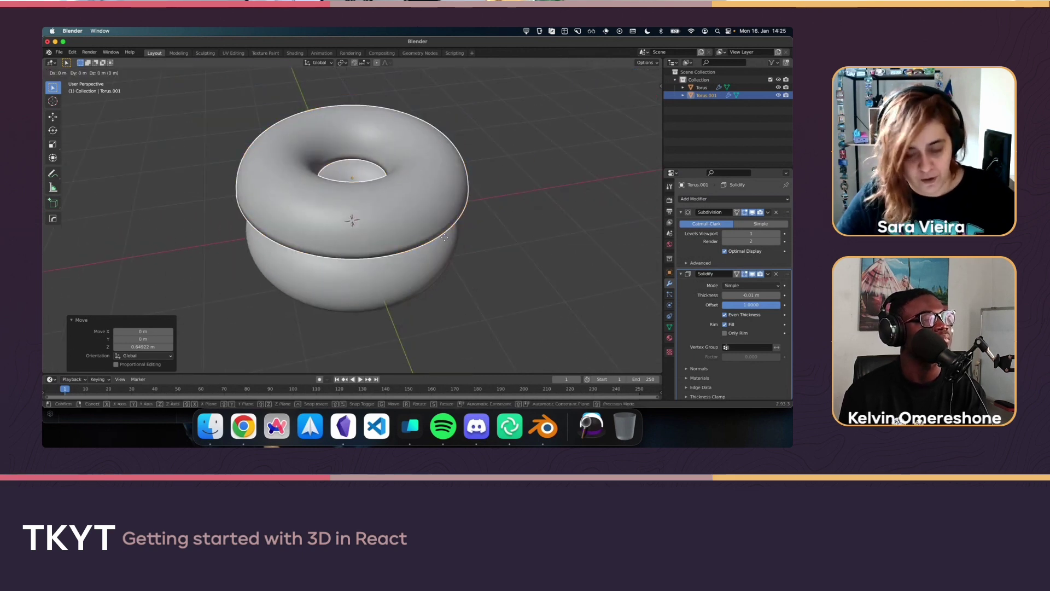
{"action": "key", "text": "z"}
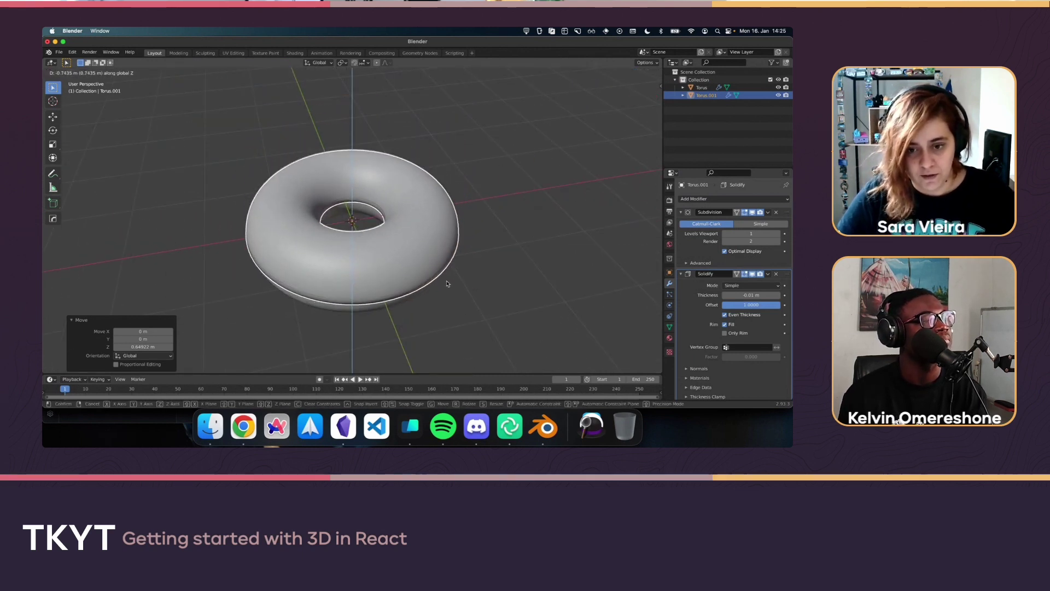
{"action": "left_click", "coordinate": [445, 278]}
{"action": "middle_click_drag", "start_coordinate": [445, 278], "coordinate": [405, 217]}
{"action": "scroll", "coordinate": [378, 218], "scroll_direction": "up", "scroll_amount": 5}
{"action": "key", "text": "g"}
{"action": "key", "text": "z"}
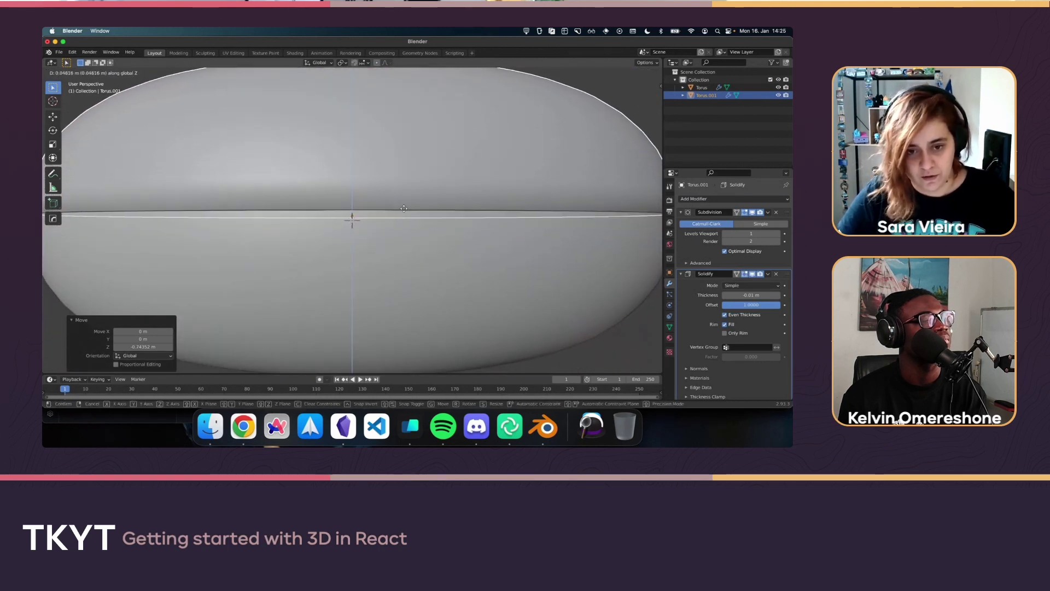
{"action": "left_click", "coordinate": [406, 217]}
{"action": "scroll", "coordinate": [446, 270], "scroll_direction": "down", "scroll_amount": 5}
Select the upper half and enter Edit Mode with none of its vertices selected
{"action": "key", "text": "alt+a"}
{"action": "middle_click_drag", "start_coordinate": [375, 258], "coordinate": [408, 264]}
{"action": "left_click", "coordinate": [424, 293]}
{"action": "key", "text": "Tab"}
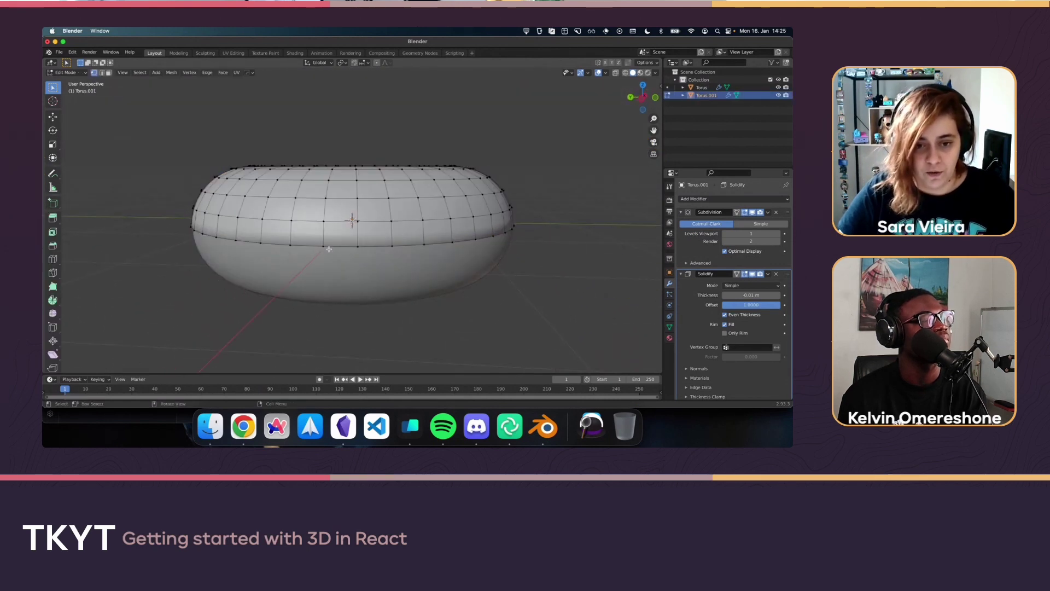
Try selecting runs of vertices along the upper half's outer lower edge, and clear the selection
{"action": "left_click", "coordinate": [496, 235], "text": "ctrl"}
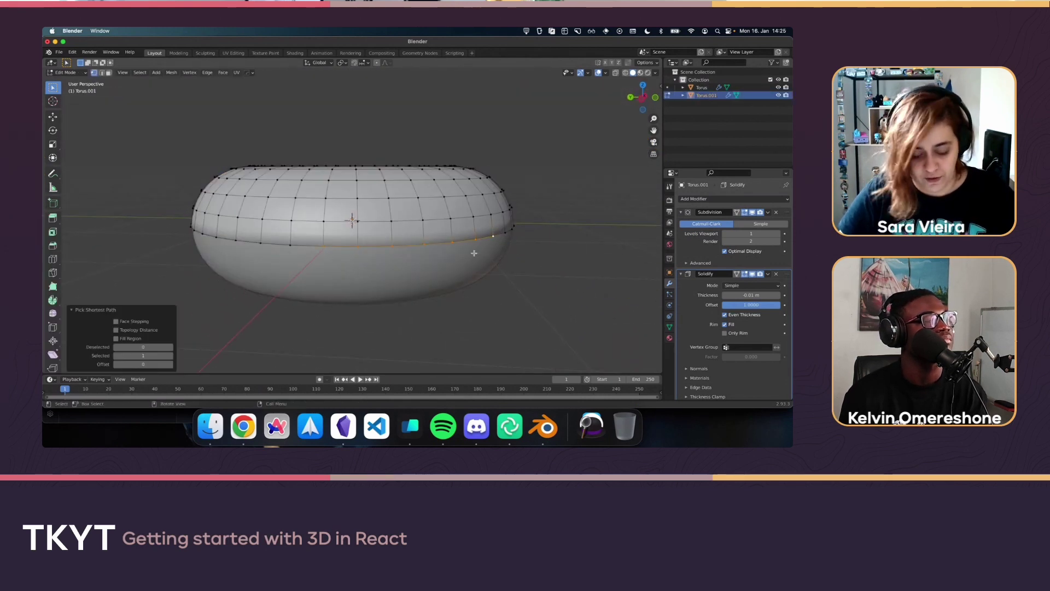
{"action": "left_click", "coordinate": [475, 252]}
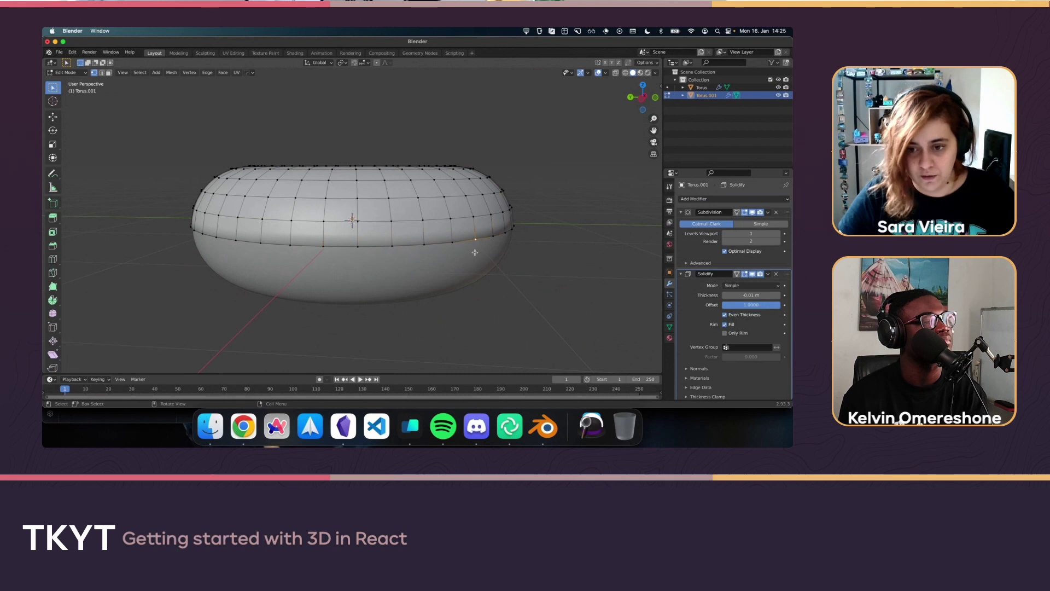
{"action": "left_click", "coordinate": [325, 245], "text": "ctrl"}
{"action": "mouse_move", "coordinate": [179, 225]}
{"action": "middle_mouse_down"}
{"action": "mouse_move", "coordinate": [180, 249]}
{"action": "mouse_move", "coordinate": [179, 218]}
{"action": "middle_mouse_up"}
{"action": "left_click", "coordinate": [491, 218]}
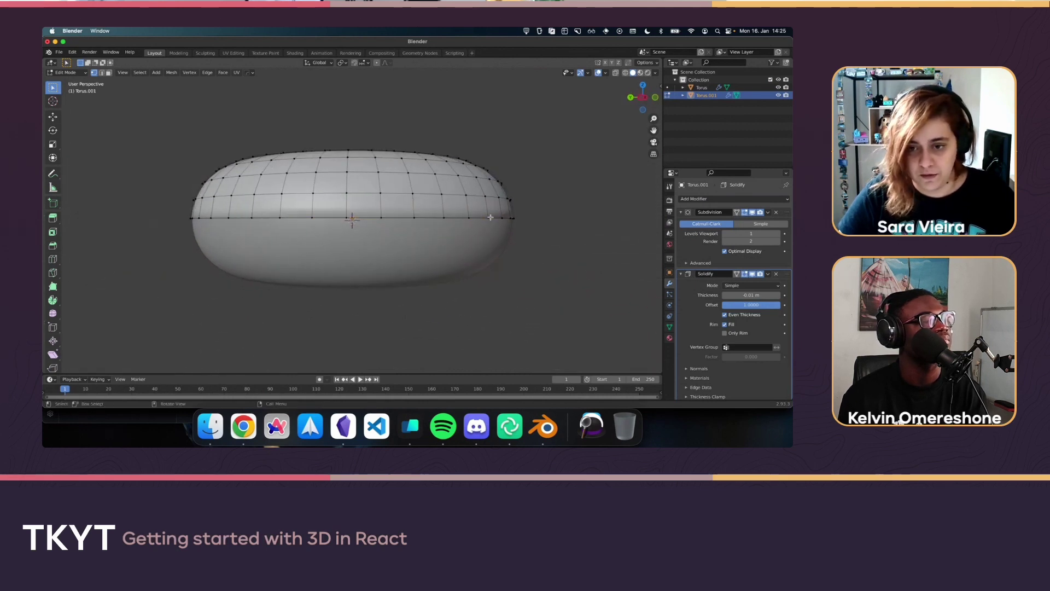
{"action": "left_click", "coordinate": [281, 218], "text": "ctrl"}
{"action": "key", "text": "super+z"}
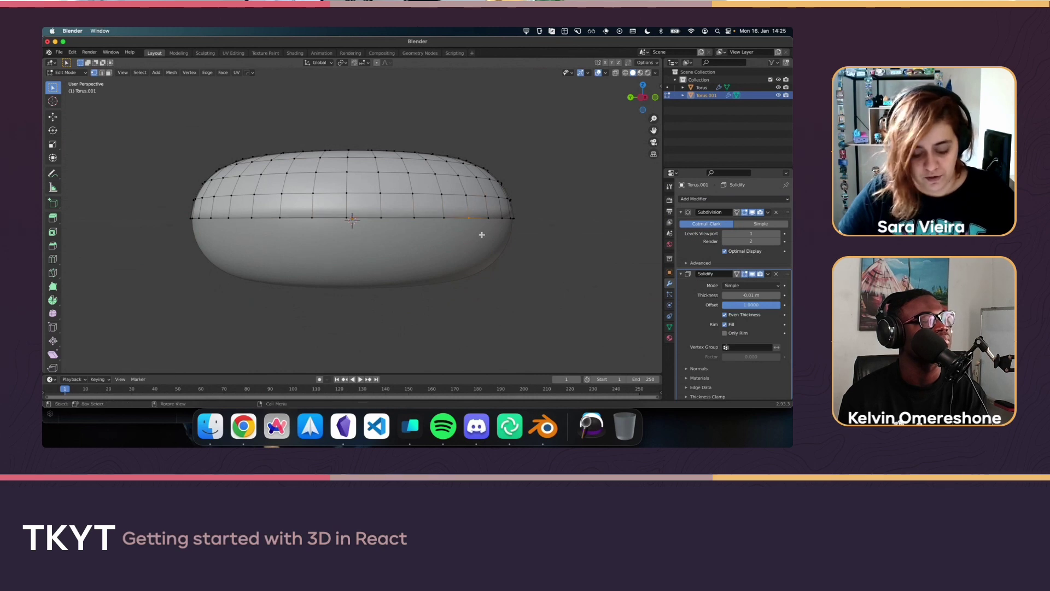
{"action": "left_click", "coordinate": [316, 218], "text": "alt"}
{"action": "key", "text": "alt+a"}
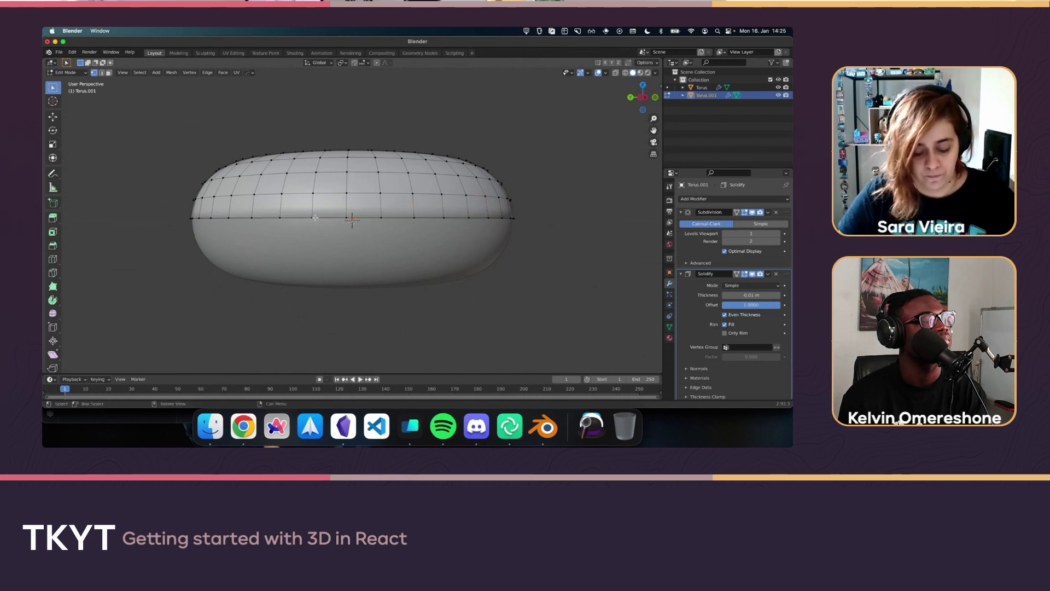
Pull a single vertex on the icing's outer lower edge down about 0.15 m along Z
{"action": "left_click", "coordinate": [374, 215]}
{"action": "key", "text": "g"}
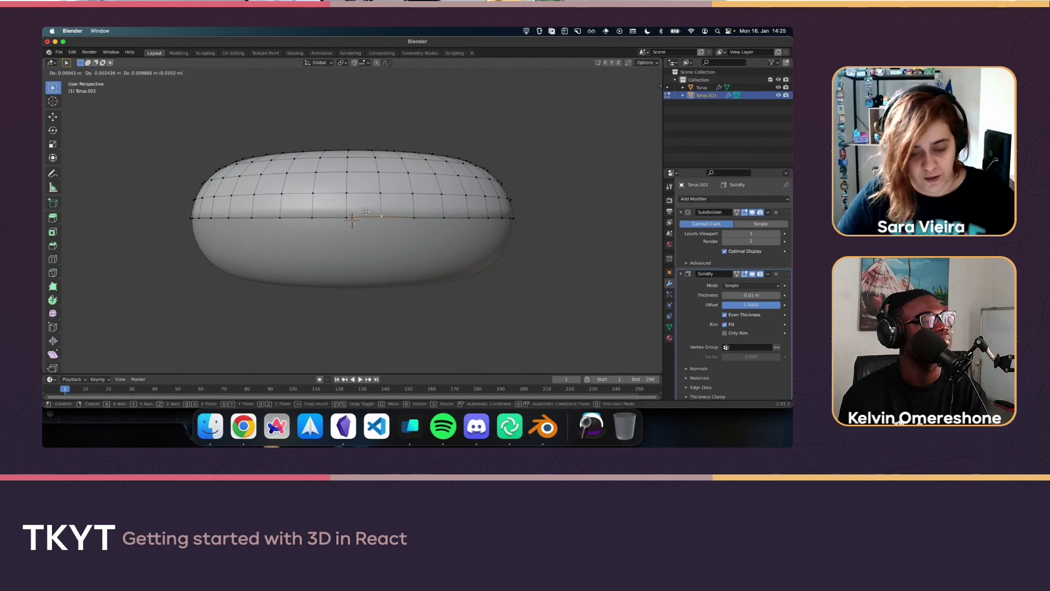
{"action": "key", "text": "z"}
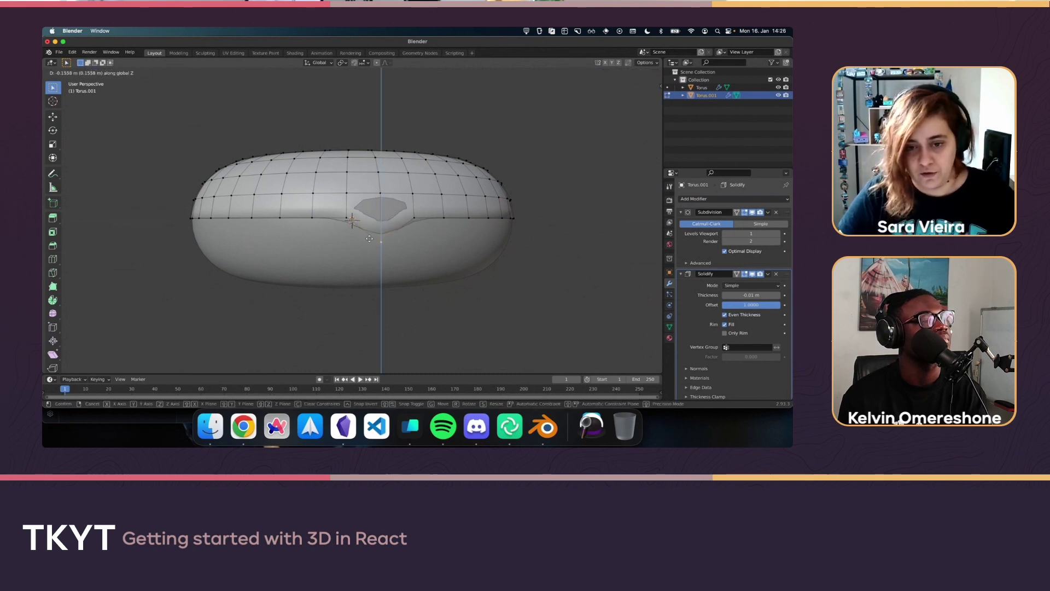
{"action": "left_click", "coordinate": [369, 241]}
{"action": "left_click", "coordinate": [444, 274]}
{"action": "middle_click_drag", "start_coordinate": [444, 274], "coordinate": [469, 279]}
Select another run of vertices along the icing's outer lower edge and lower it along Z
{"action": "left_click", "coordinate": [320, 225]}
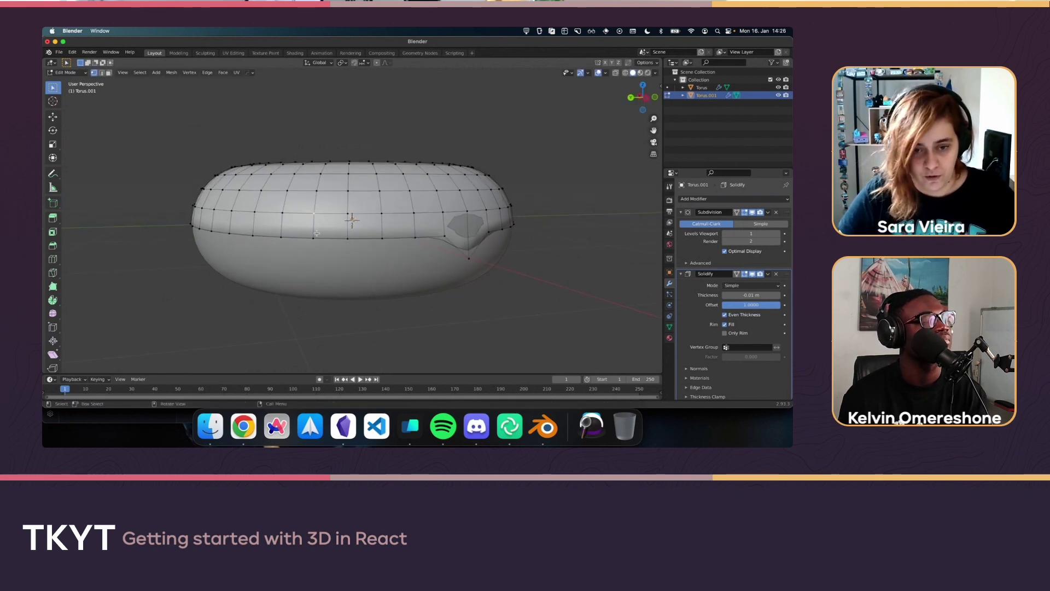
{"action": "left_click", "coordinate": [211, 232], "text": "ctrl"}
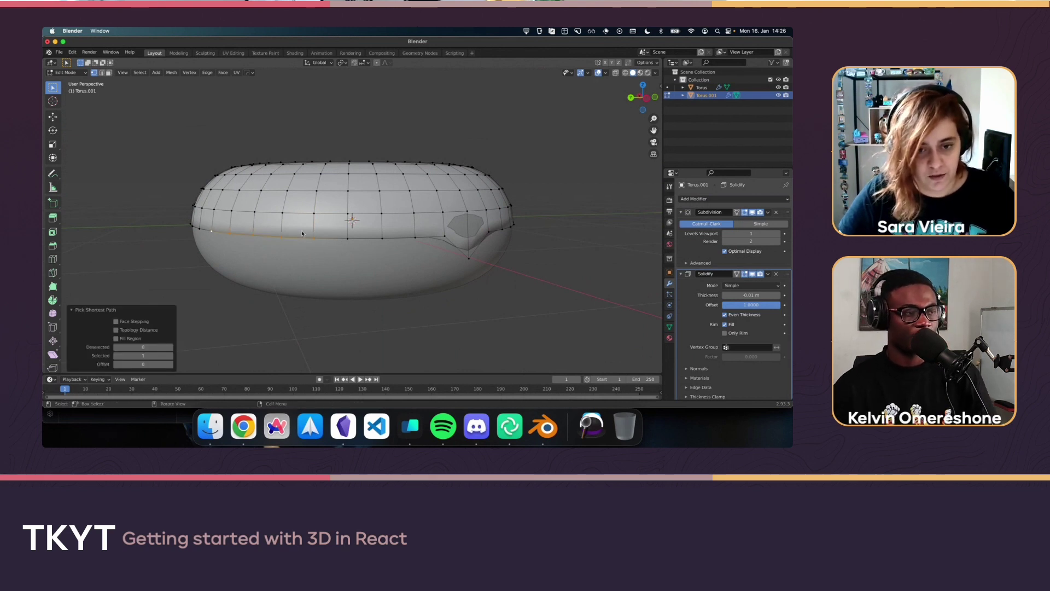
{"action": "middle_click_drag", "start_coordinate": [203, 229], "coordinate": [221, 237]}
{"action": "key", "text": "g"}
{"action": "key", "text": "z"}
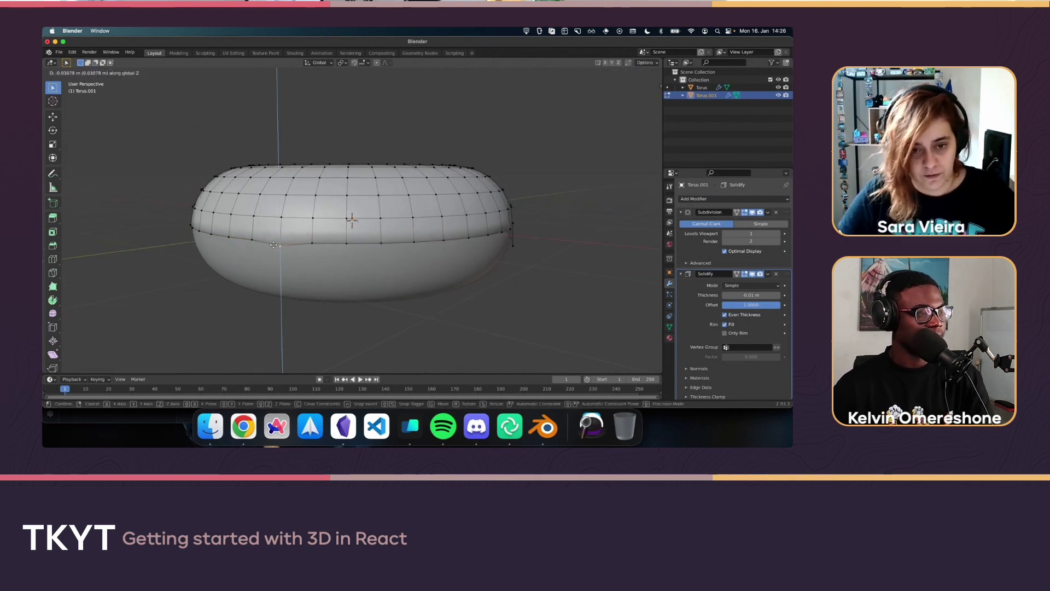
{"action": "left_click", "coordinate": [276, 259]}
Return to Object Mode and set the icing's Subdivision viewport level to 2
{"action": "scroll", "coordinate": [553, 262], "scroll_direction": "down", "scroll_amount": 3}
{"action": "key", "text": "Tab"}
{"action": "middle_click_drag", "start_coordinate": [553, 263], "coordinate": [426, 280]}
{"action": "key", "text": "s"}
{"action": "left_click", "coordinate": [402, 277]}
{"action": "left_click", "coordinate": [401, 279]}
{"action": "scroll", "coordinate": [426, 279], "scroll_direction": "up", "scroll_amount": 6}
{"action": "scroll", "coordinate": [362, 252], "scroll_direction": "down", "scroll_amount": 2}
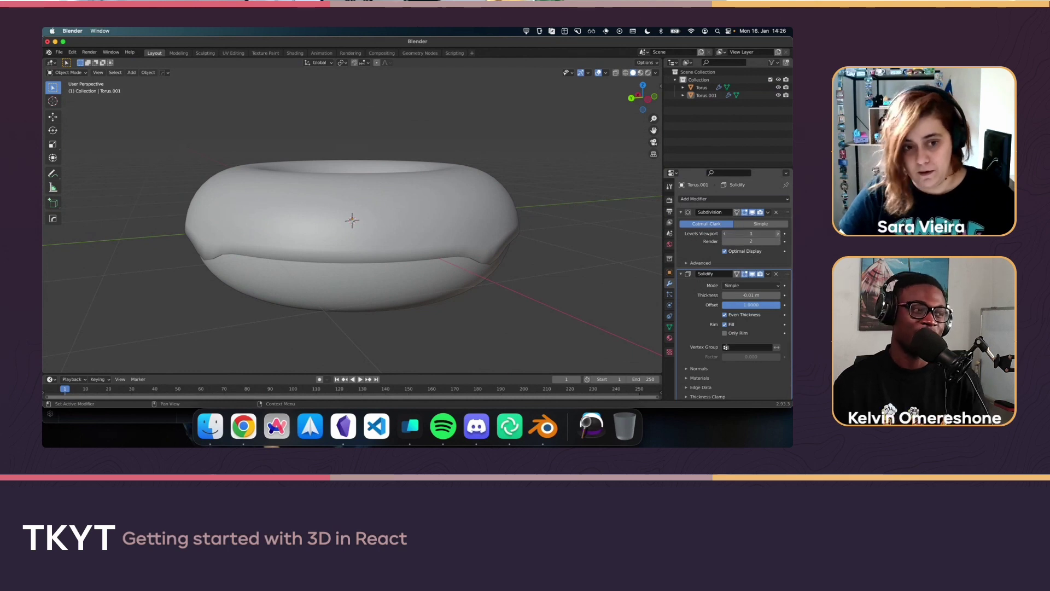
{"action": "left_click", "coordinate": [777, 234]}
{"action": "scroll", "coordinate": [433, 264], "scroll_direction": "down", "scroll_amount": 4}
{"action": "middle_click_drag", "start_coordinate": [433, 265], "coordinate": [396, 278]}
{"action": "scroll", "coordinate": [350, 275], "scroll_direction": "up", "scroll_amount": 5}
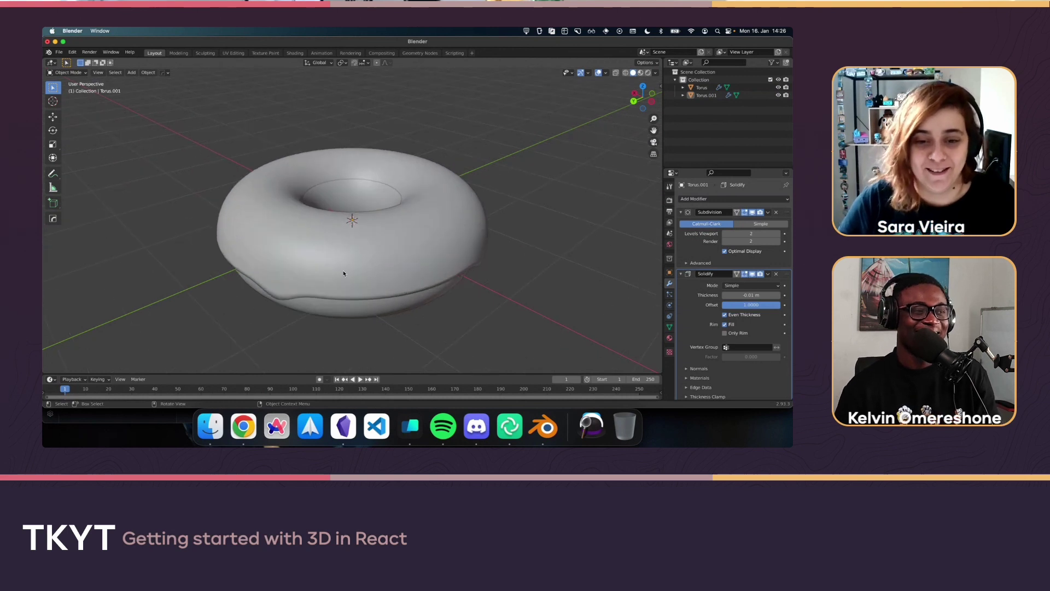
Select the base torus and enter Edit Mode on it
{"action": "key", "text": "a"}
{"action": "middle_click_drag", "start_coordinate": [389, 232], "coordinate": [438, 264]}
{"action": "left_click", "coordinate": [432, 123]}
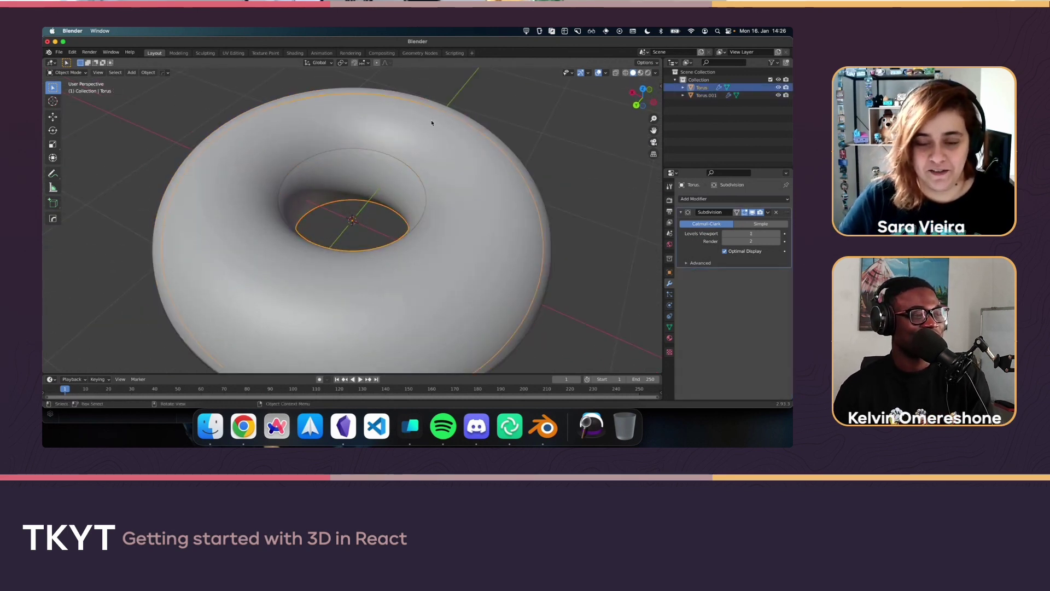
{"action": "key", "text": "Tab"}
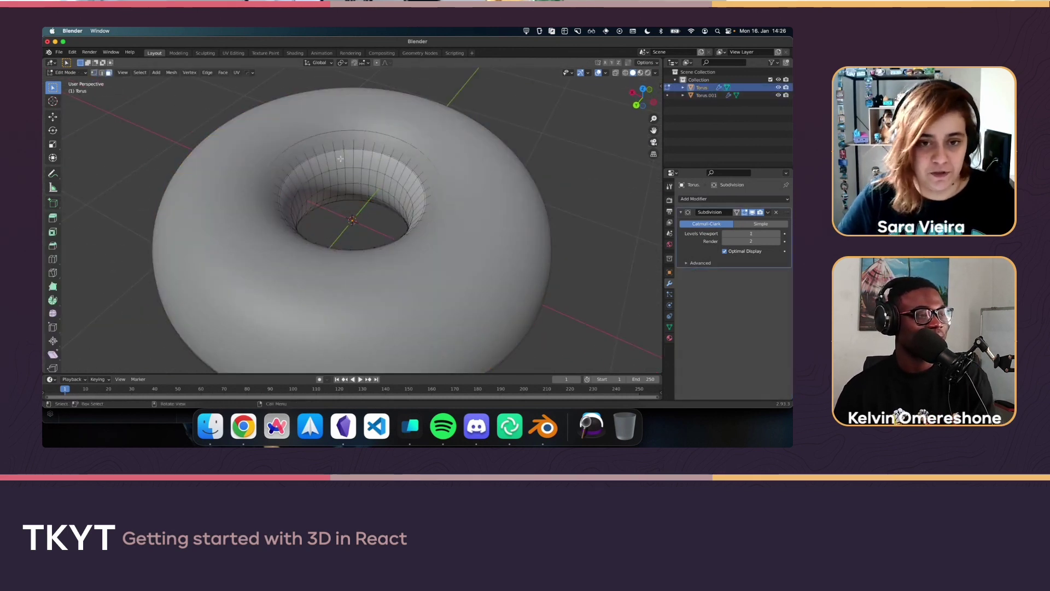
Try selecting a run of faces along the inner wall of the torus's hole
{"action": "left_click", "coordinate": [335, 153], "text": "ctrl"}
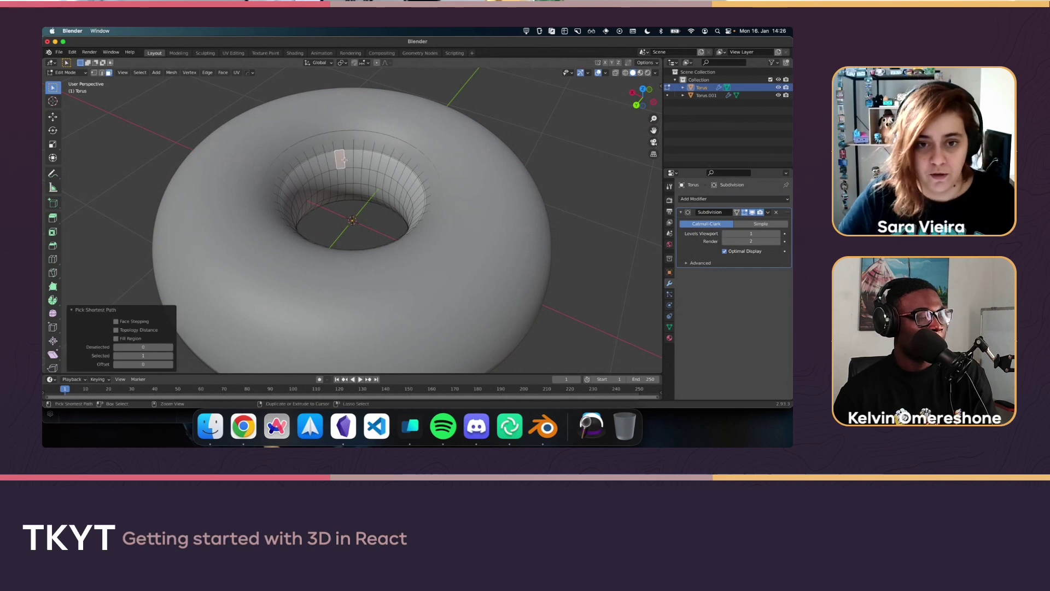
{"action": "left_click", "coordinate": [343, 157], "text": "ctrl"}
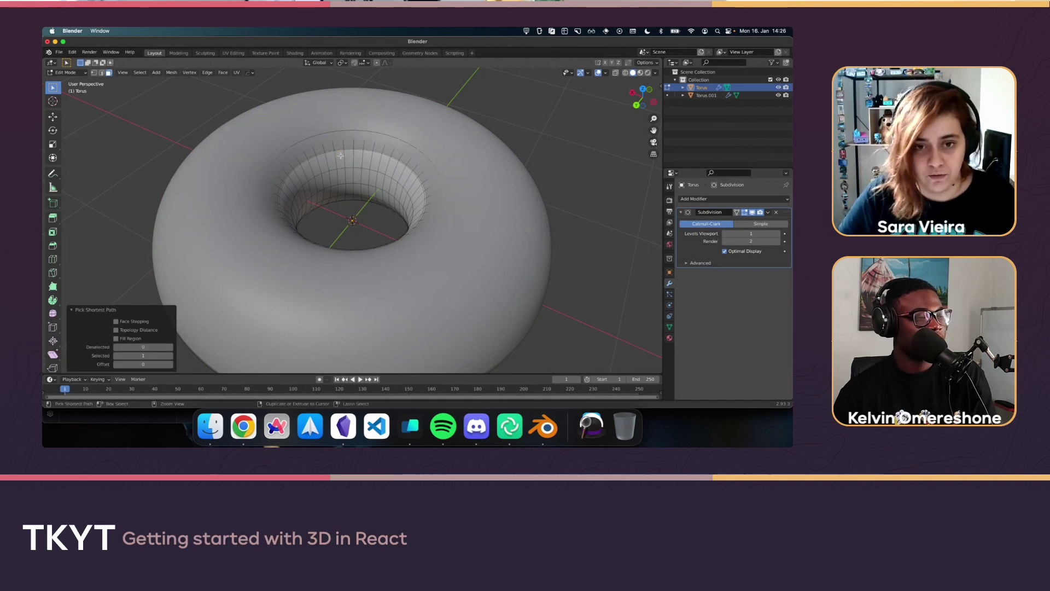
{"action": "left_click", "coordinate": [341, 156], "text": "ctrl"}
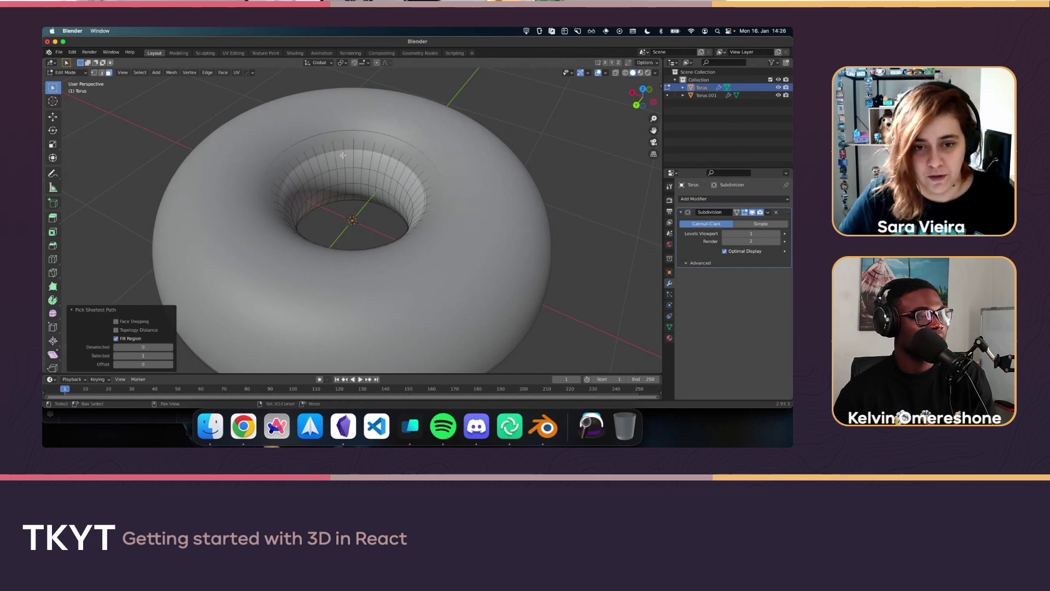
{"action": "left_click", "coordinate": [342, 155], "text": "ctrl"}
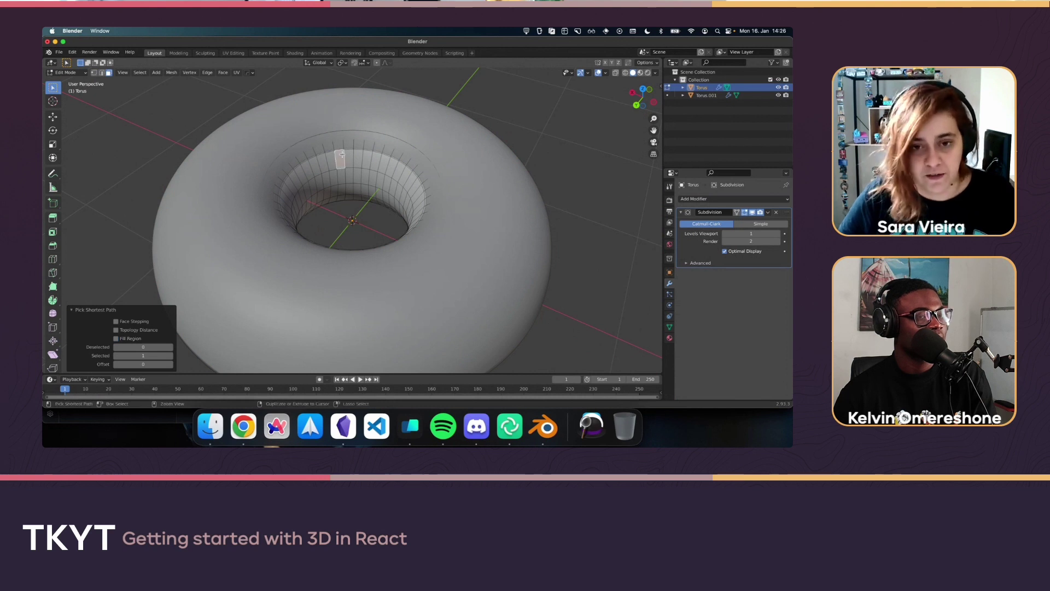
Select the face loops around the torus hole's inner wall, scale them by about 1.11, and return to Object Mode
{"action": "left_click", "coordinate": [343, 155], "text": "alt"}
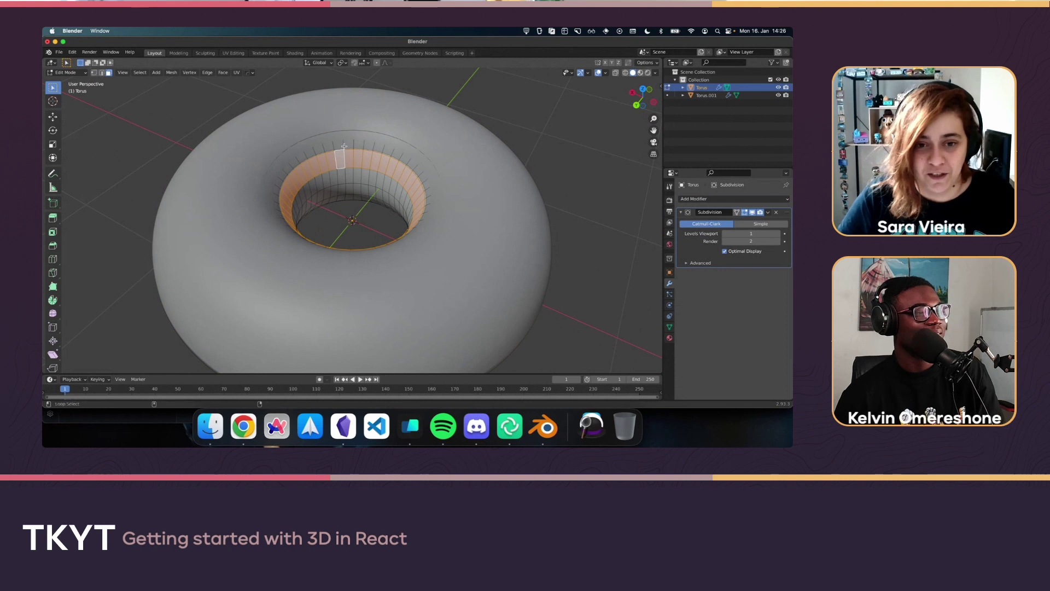
{"action": "left_click", "coordinate": [347, 183], "text": "alt"}
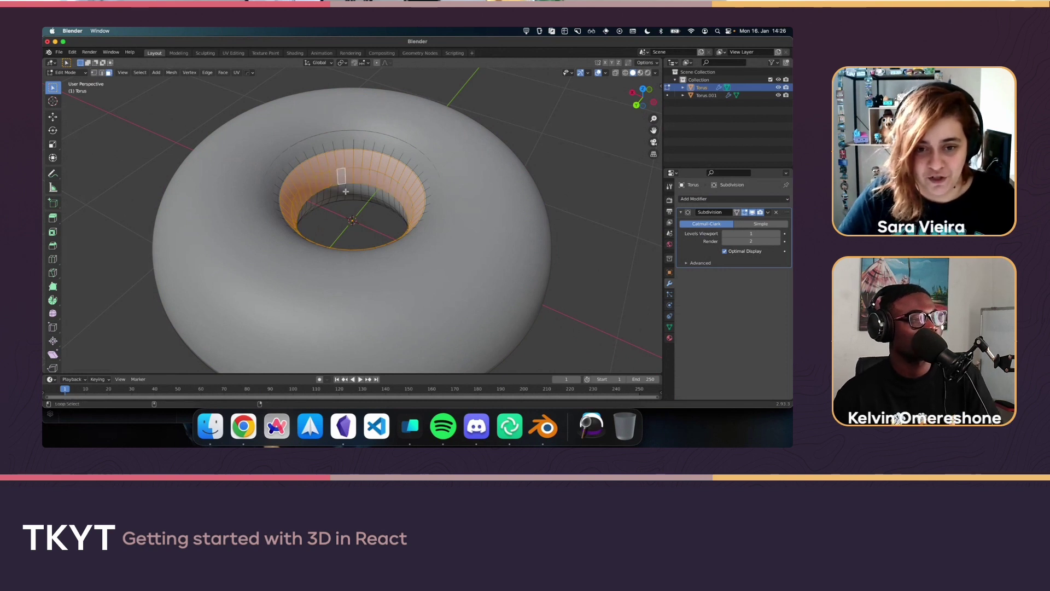
{"action": "left_click", "coordinate": [346, 191], "text": "alt+shift"}
{"action": "left_click", "coordinate": [348, 198], "text": "alt+shift"}
{"action": "key", "text": "s"}
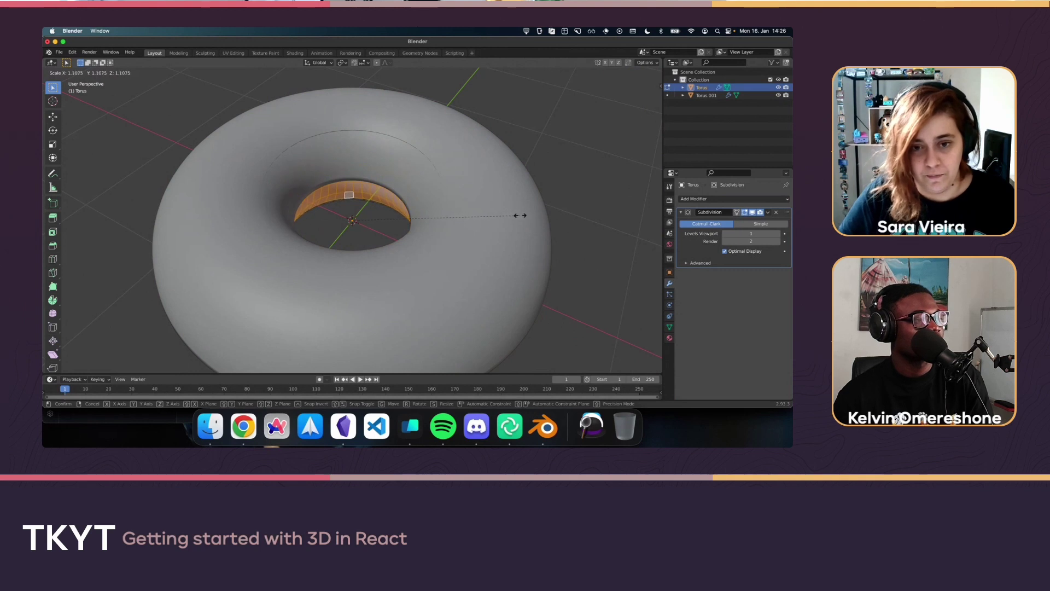
{"action": "left_click", "coordinate": [520, 215]}
{"action": "key", "text": "Tab"}
{"action": "scroll", "coordinate": [492, 230], "scroll_direction": "down", "scroll_amount": 4}
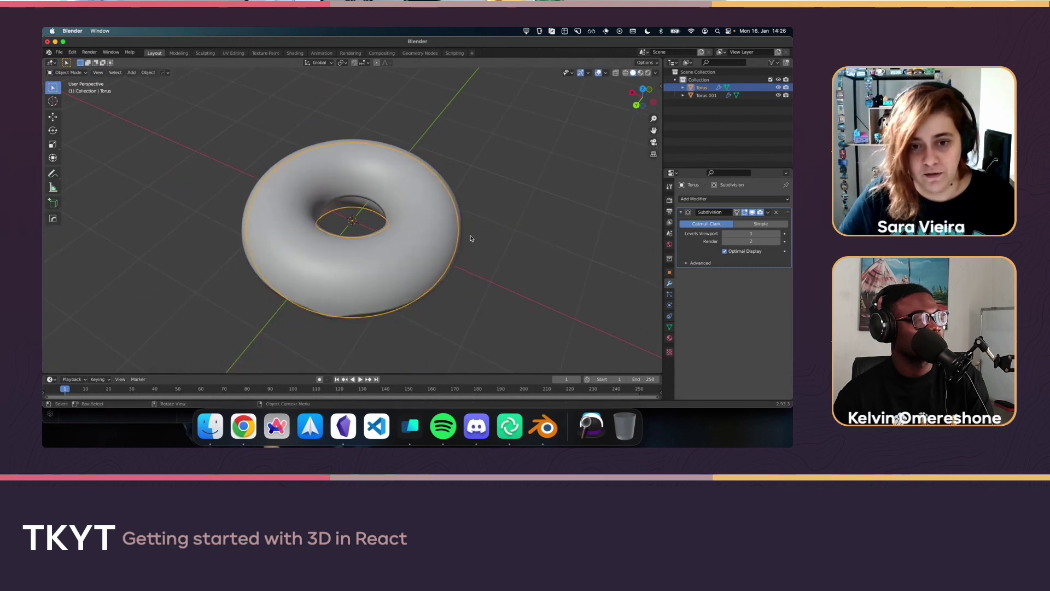
Switch the viewport to rendered shading and raise both donut parts about 1.18 m along Z
{"action": "left_click", "coordinate": [528, 257]}
{"action": "middle_click_drag", "start_coordinate": [528, 257], "coordinate": [408, 274]}
{"action": "scroll", "coordinate": [453, 307], "scroll_direction": "down", "scroll_amount": 3}
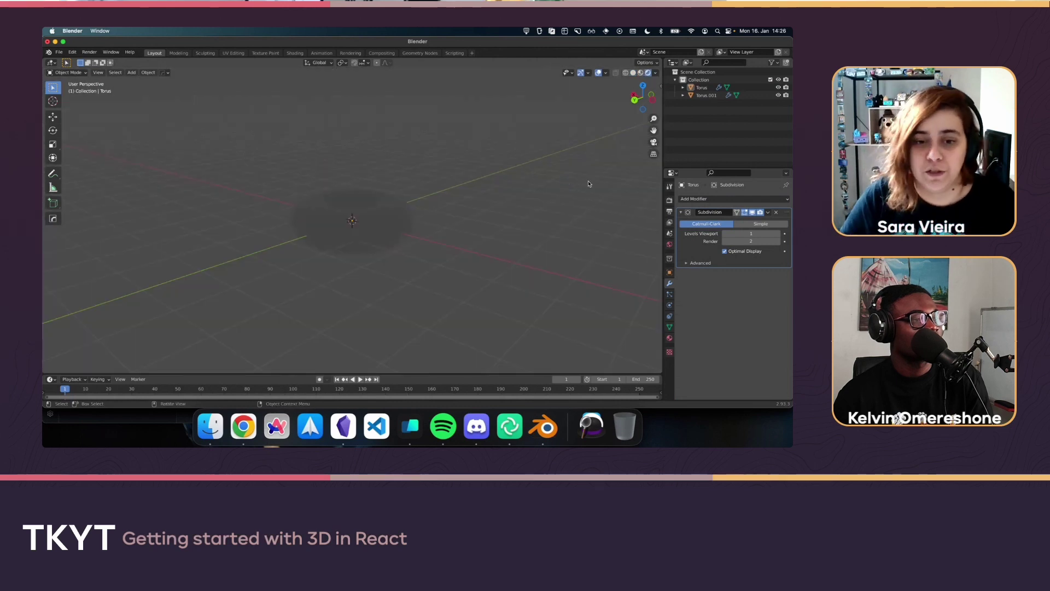
{"action": "key", "text": "a"}
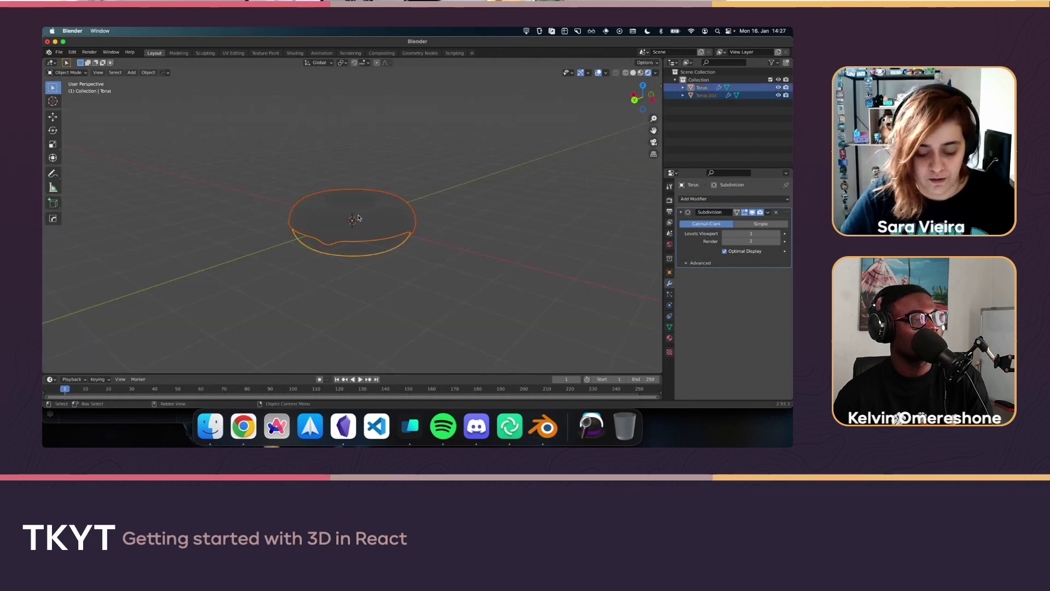
{"action": "key", "text": "g"}
{"action": "key", "text": "z"}
{"action": "left_click", "coordinate": [361, 171]}
Add a mesh plane beneath the donut and scale it by 20
{"action": "key", "text": "shift+a"}
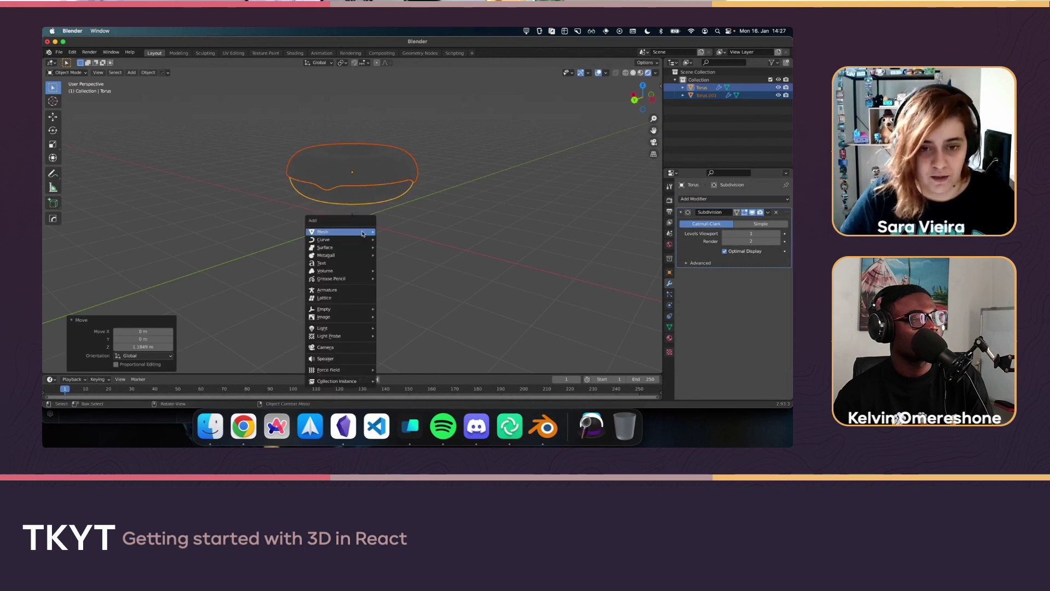
{"action": "left_click", "coordinate": [393, 233]}
{"action": "type", "text": "s"}
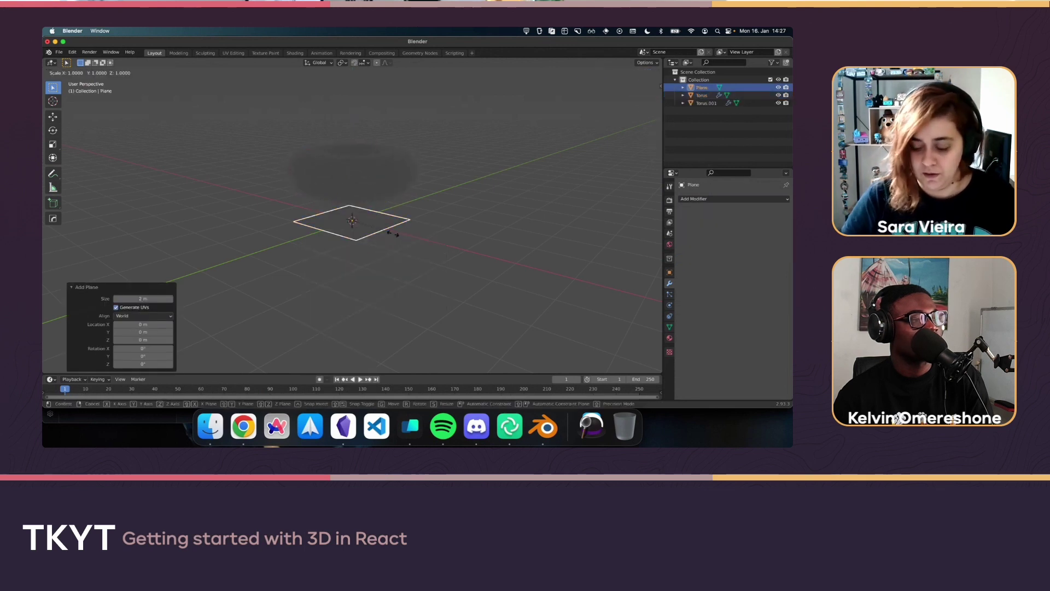
{"action": "type", "text": "20"}
{"action": "key", "text": "Return"}
{"action": "key", "text": "Tab"}
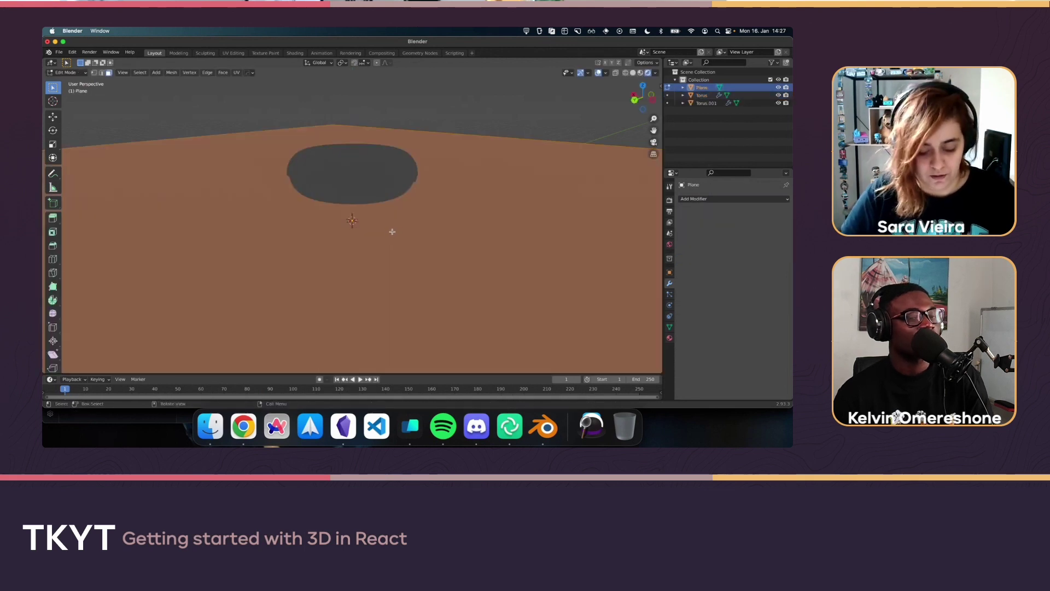
{"action": "key", "text": "r"}
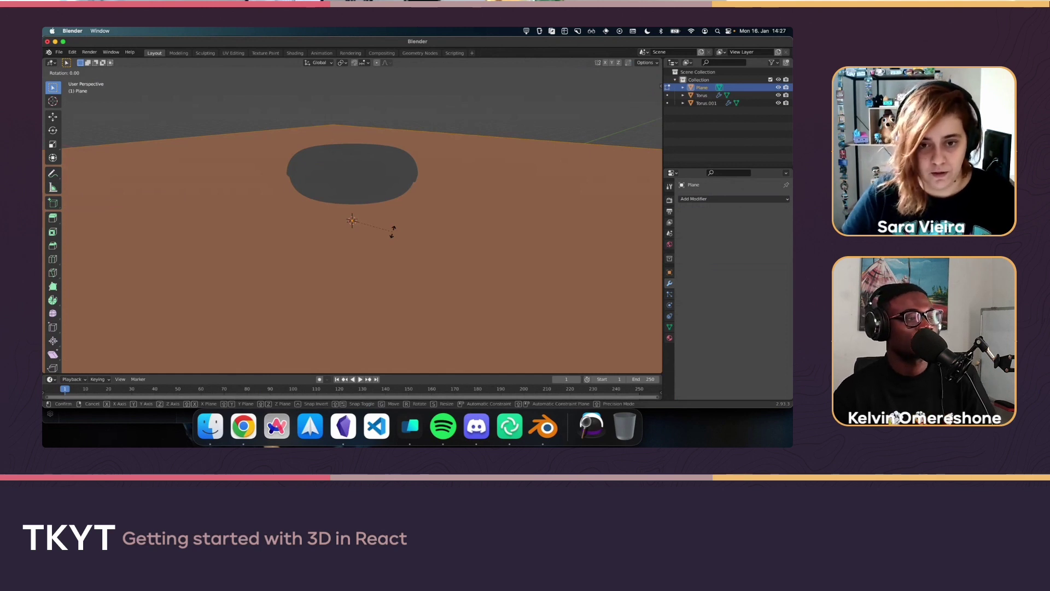
{"action": "key", "text": "Escape"}
{"action": "key", "text": "Tab"}
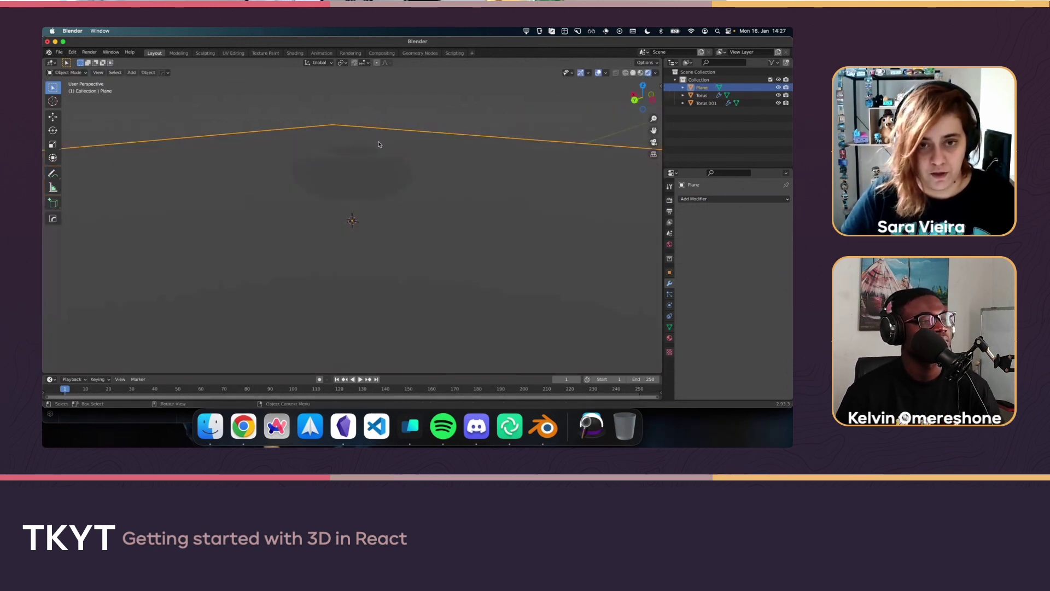
In Edit Mode, extrude the plane's two far edges upward along Z as backdrop walls
{"action": "key", "text": "Tab"}
{"action": "left_click", "coordinate": [284, 131]}
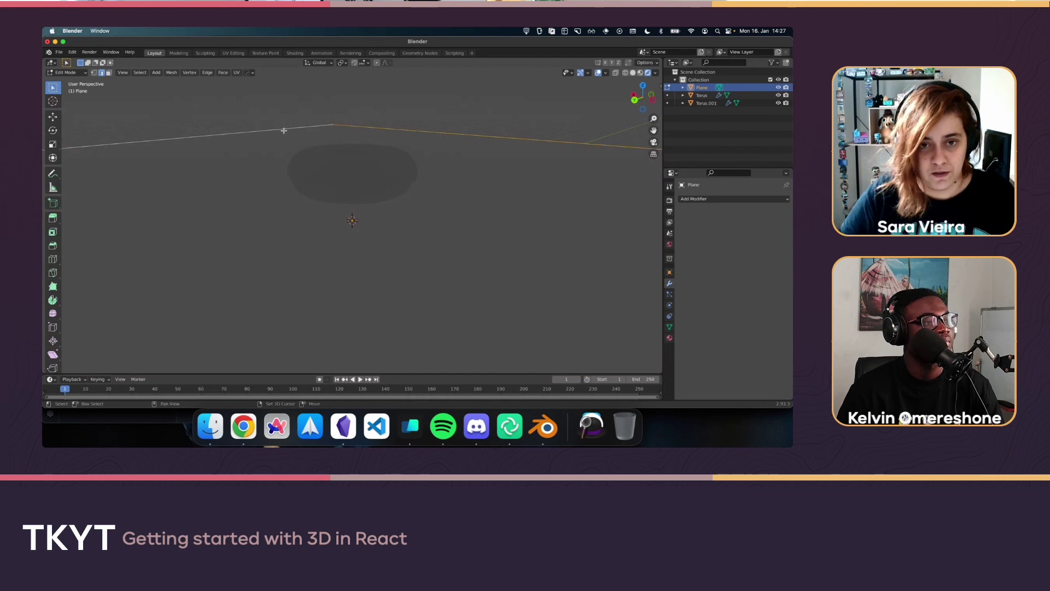
{"action": "key", "text": "e"}
{"action": "key", "text": "z"}
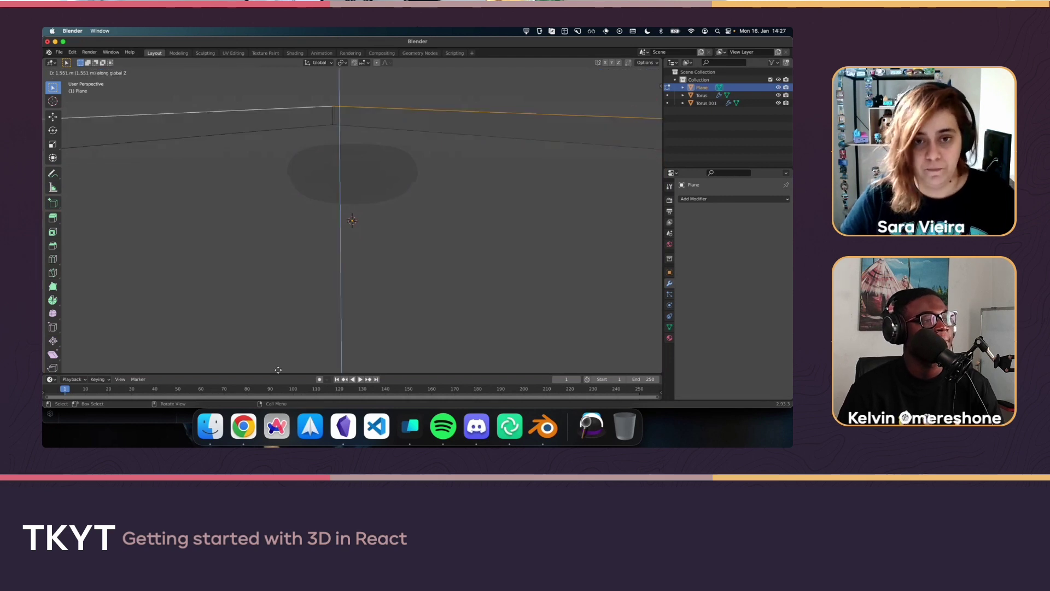
{"action": "left_click", "coordinate": [263, 87]}
Bevel the two edges where the floor meets the walls with multiple segments, and return to Object Mode
{"action": "left_click", "coordinate": [284, 126]}
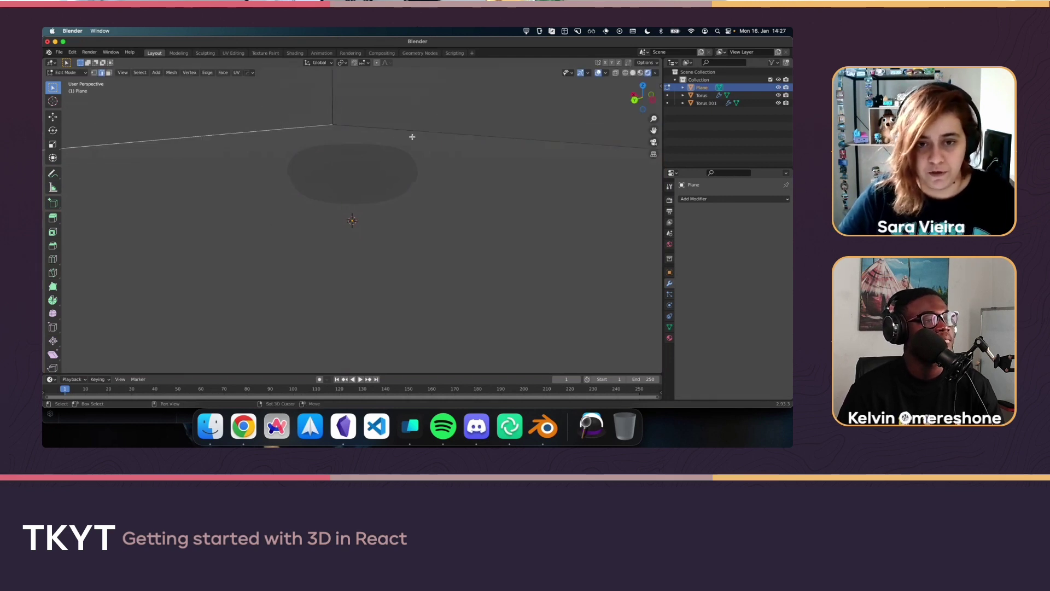
{"action": "left_click", "coordinate": [416, 131], "text": "ctrl"}
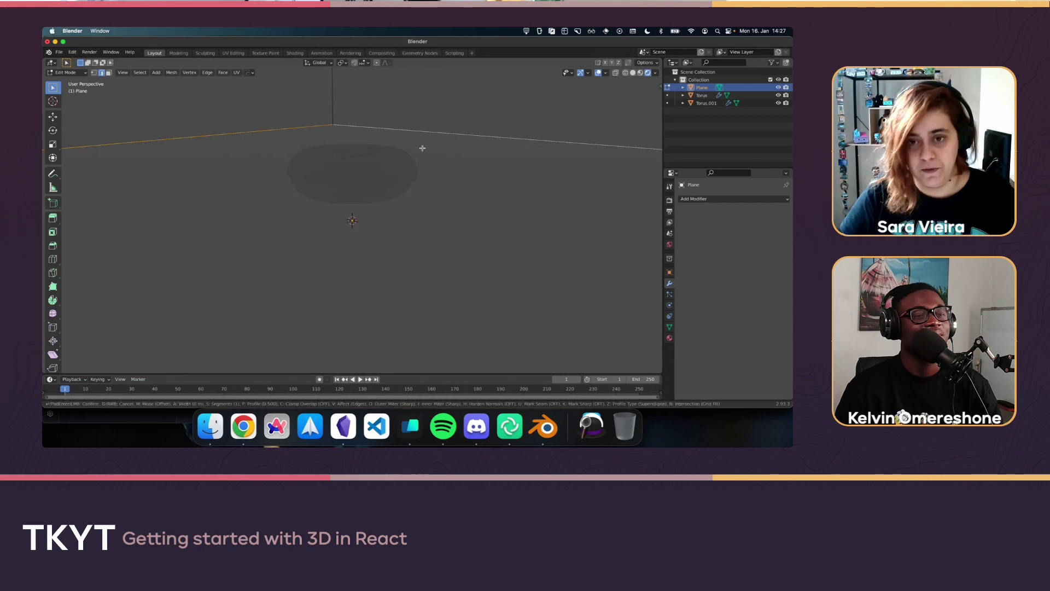
{"action": "key", "text": "ctrl+b"}
{"action": "scroll", "coordinate": [451, 245], "scroll_direction": "up", "scroll_amount": 2}
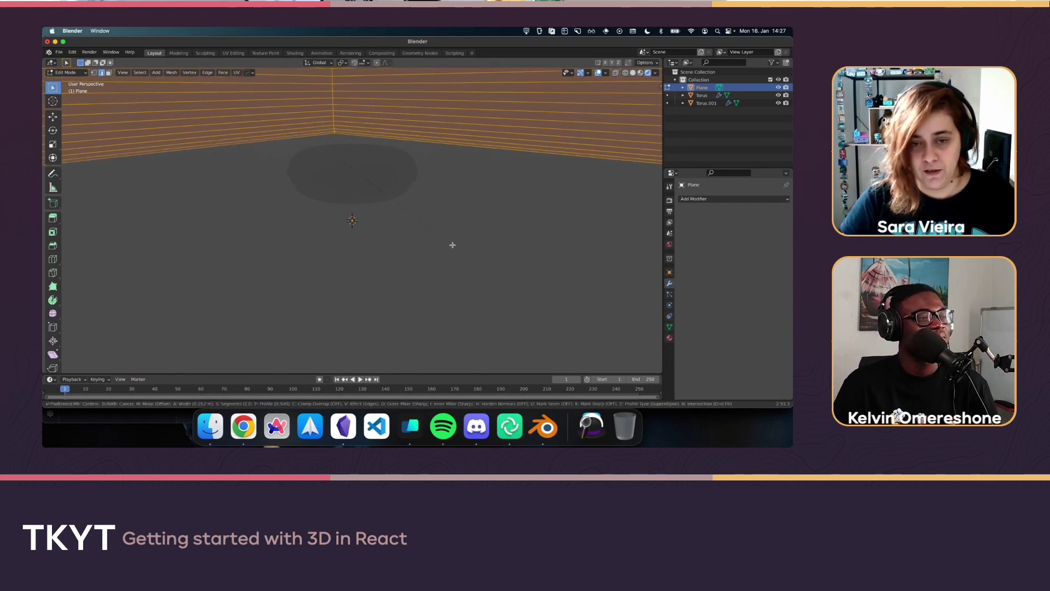
{"action": "left_click", "coordinate": [453, 245]}
{"action": "key", "text": "Tab"}
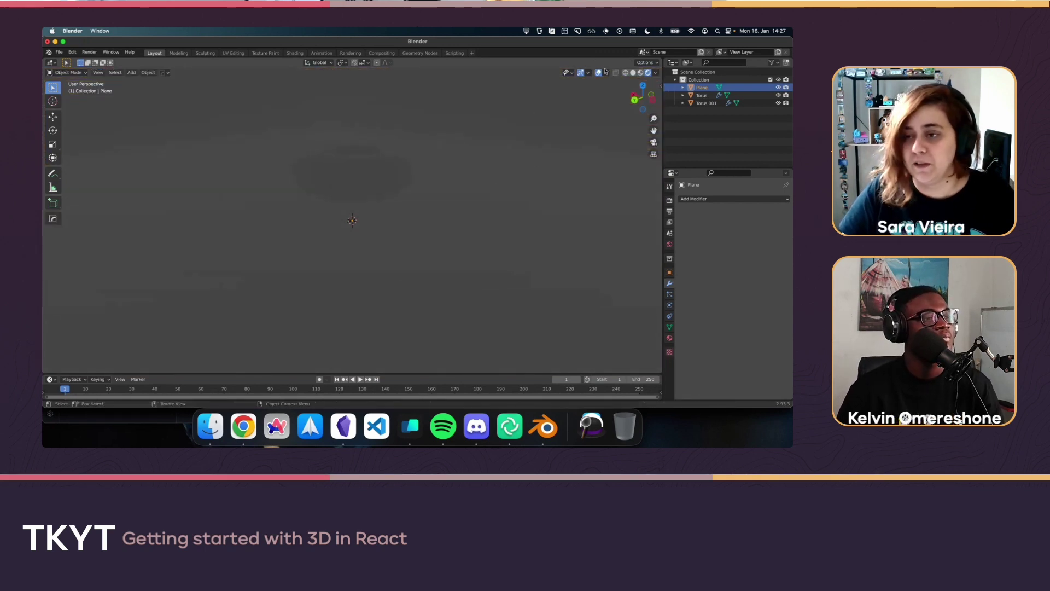
Add a Sun light to the scene
{"action": "key", "text": "shift+a"}
{"action": "mouse_move", "coordinate": [378, 203]}
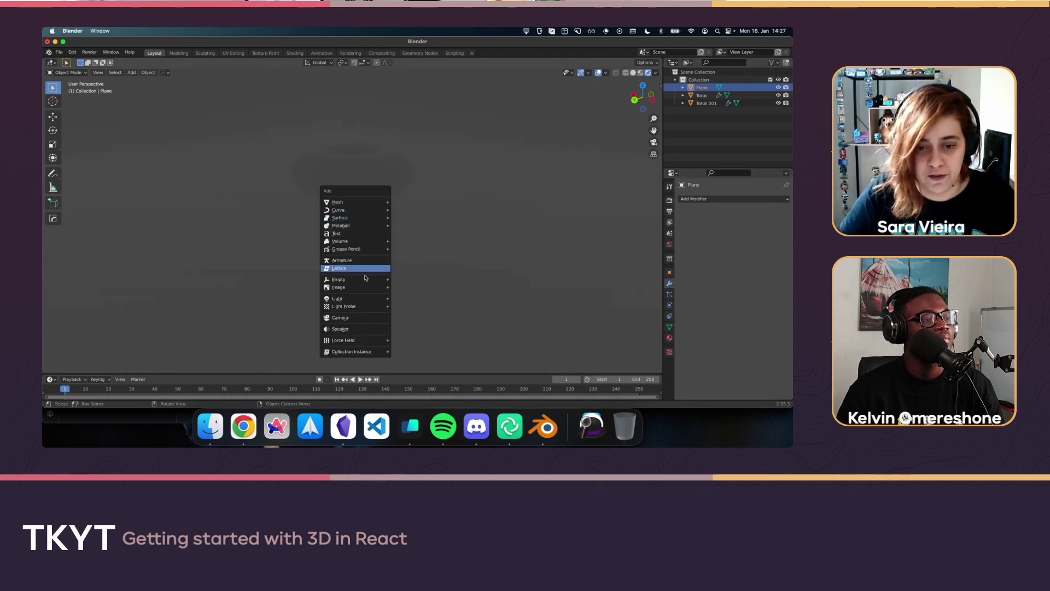
{"action": "mouse_move", "coordinate": [361, 299]}
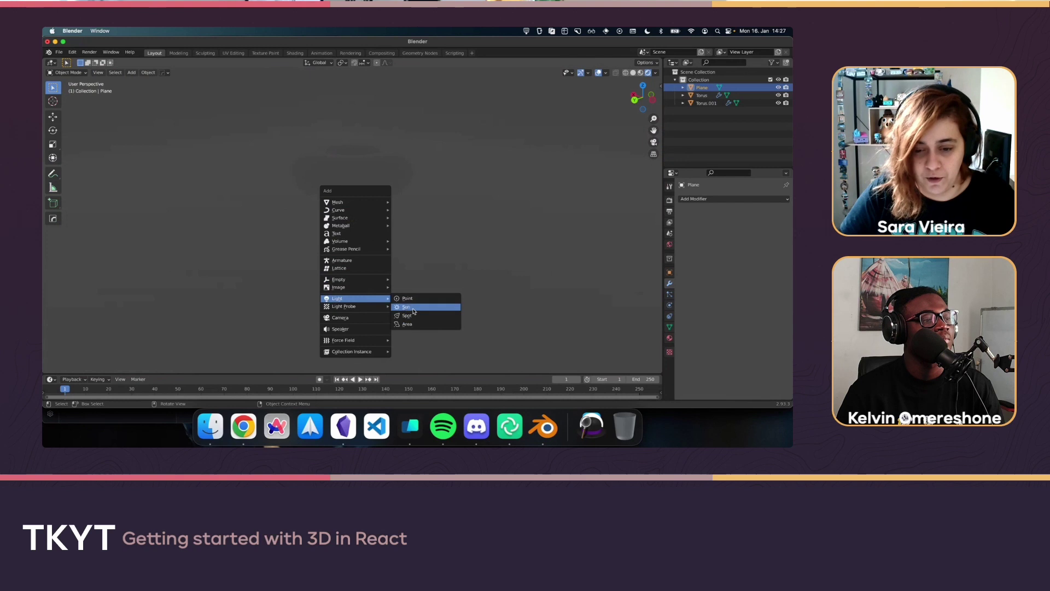
{"action": "left_click", "coordinate": [406, 307]}
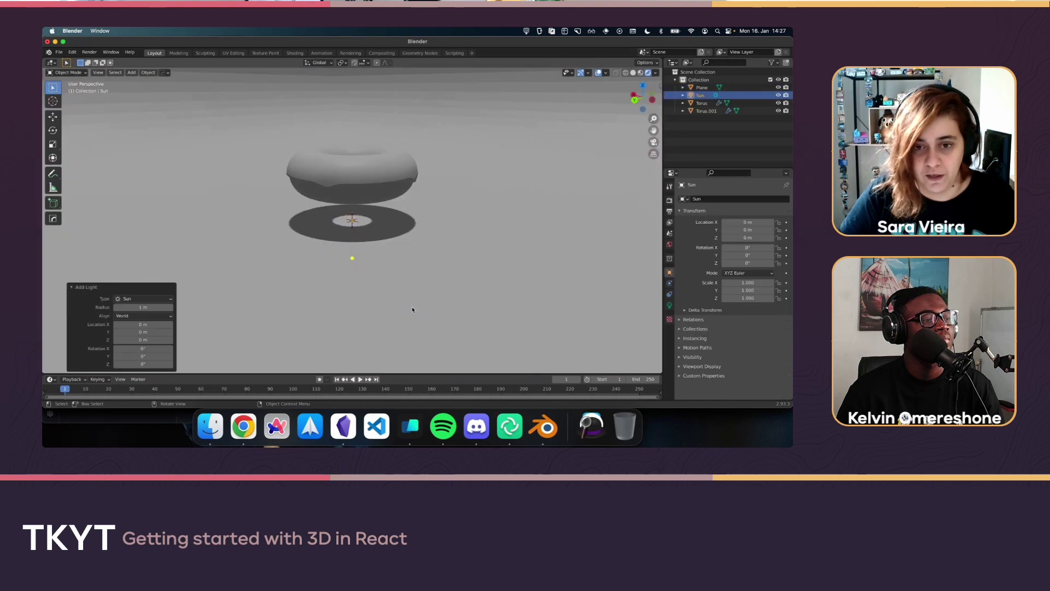
Select the backdrop plane and shade it smooth
{"action": "left_click", "coordinate": [493, 112]}
{"action": "right_click", "coordinate": [493, 113]}
{"action": "left_click", "coordinate": [492, 112]}
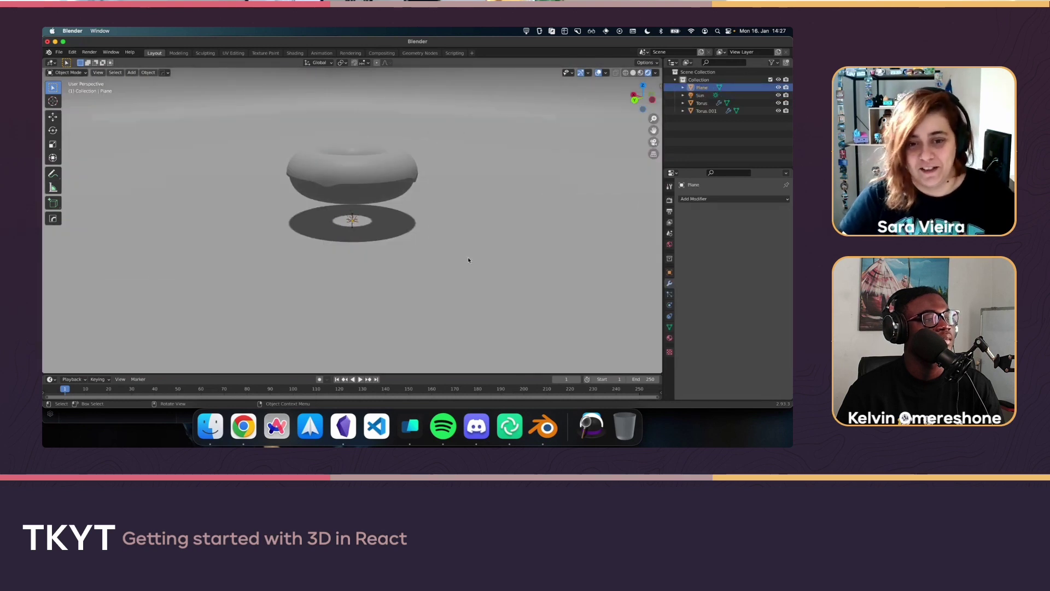
Raise the Sun light about 2.26 m along the Z axis
{"action": "left_click", "coordinate": [354, 222]}
{"action": "key", "text": "g"}
{"action": "key", "text": "z"}
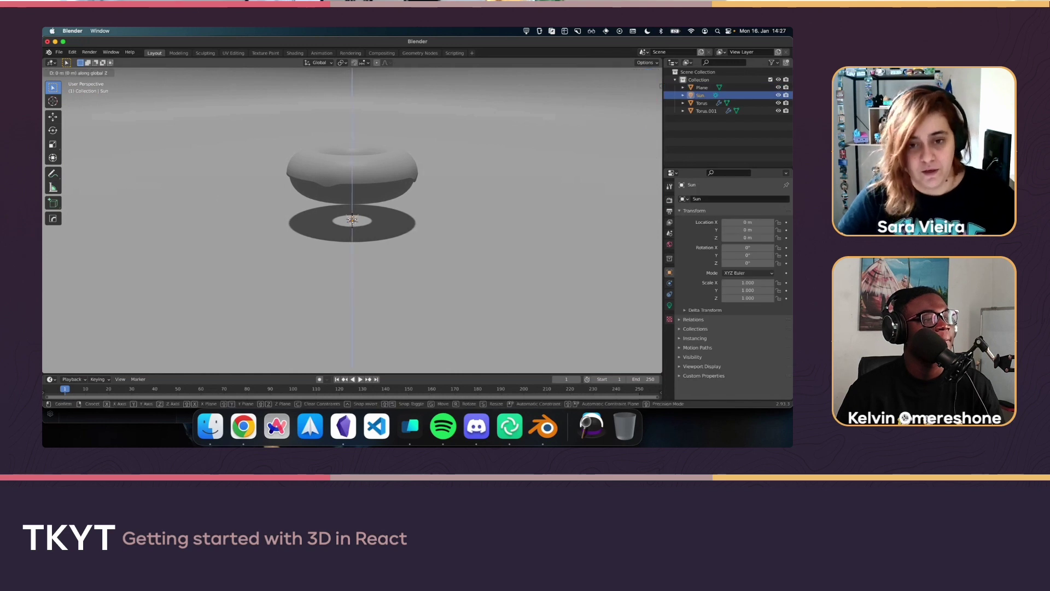
{"action": "left_click", "coordinate": [335, 127]}
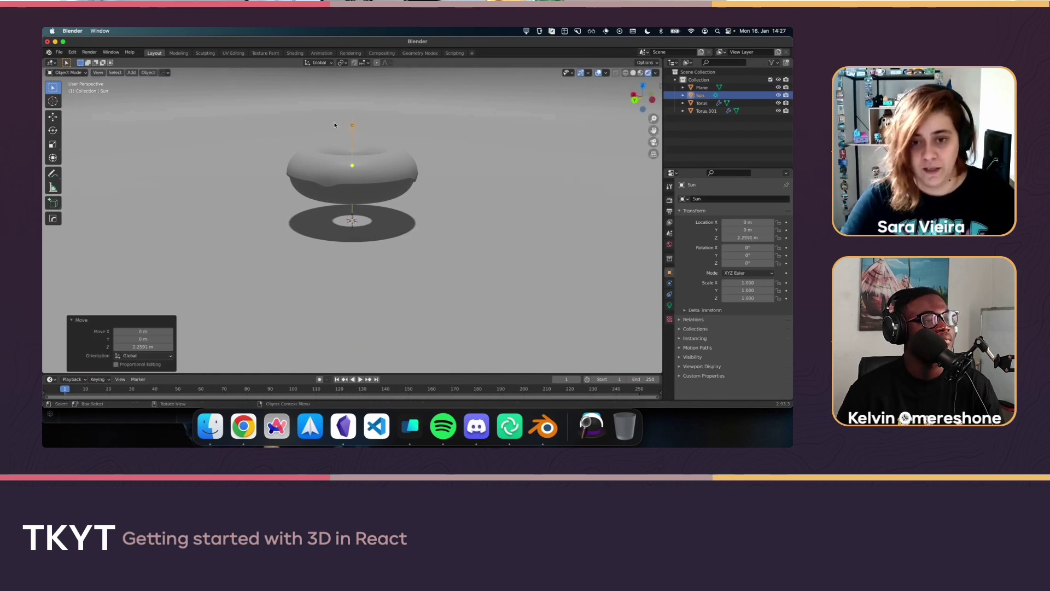
Delete the Sun light and add an Area light to the scene
{"action": "key", "text": "Delete"}
{"action": "key", "text": "shift+a"}
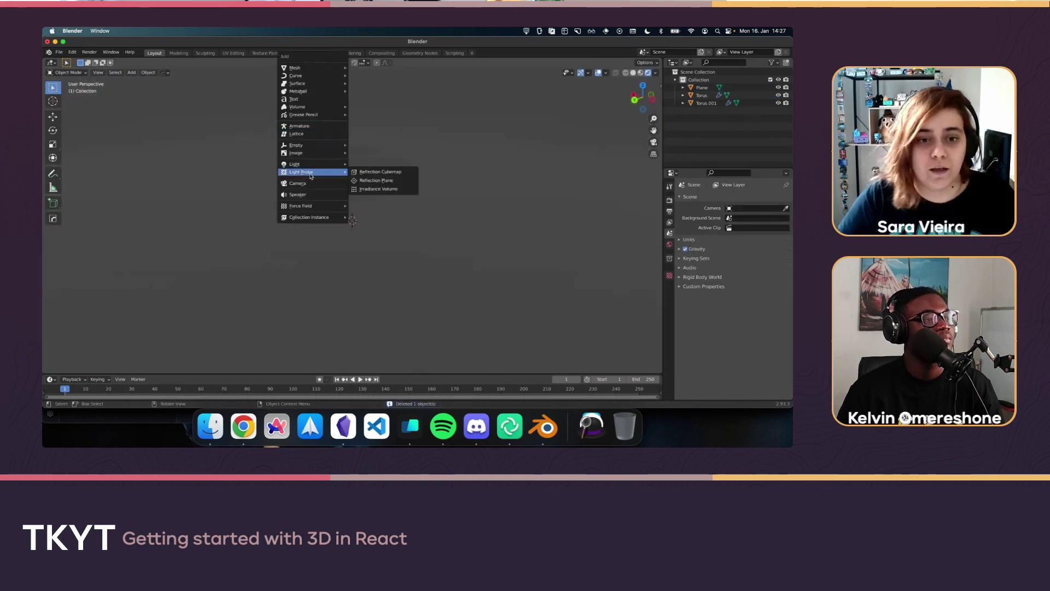
{"action": "mouse_move", "coordinate": [315, 164]}
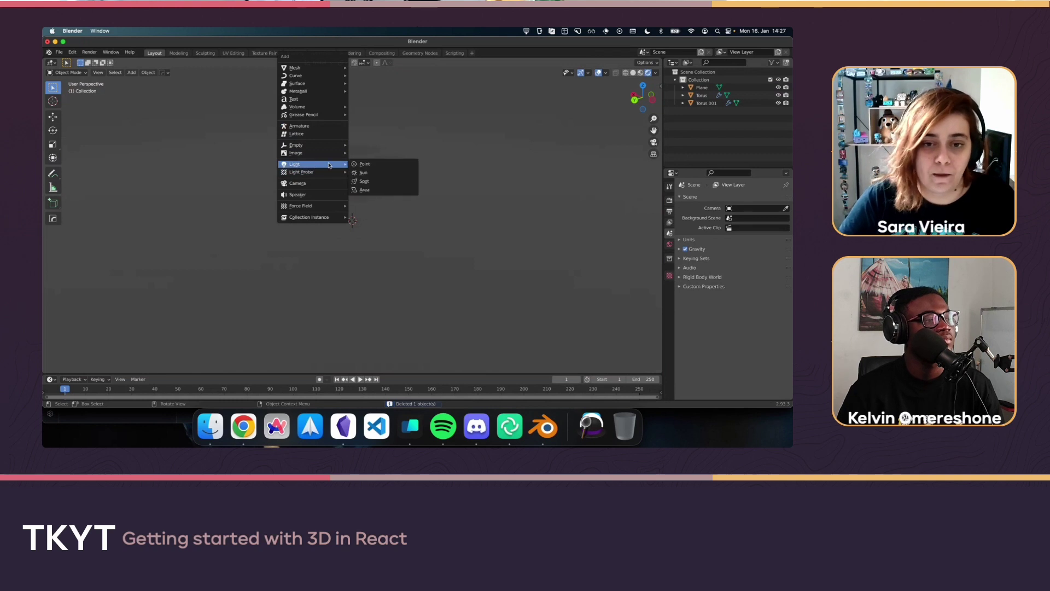
{"action": "left_click", "coordinate": [364, 189]}
Raise the Area light about 2.9 m along Z above the donut and scale it up to about 2.37
{"action": "key", "text": "g"}
{"action": "key", "text": "z"}
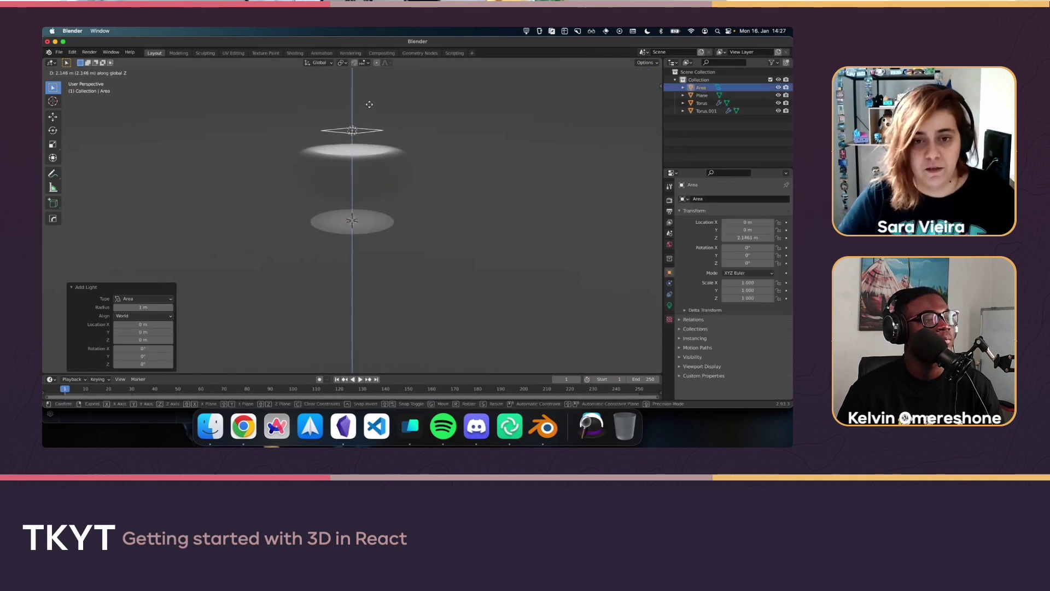
{"action": "left_click", "coordinate": [379, 80]}
{"action": "key", "text": "s"}
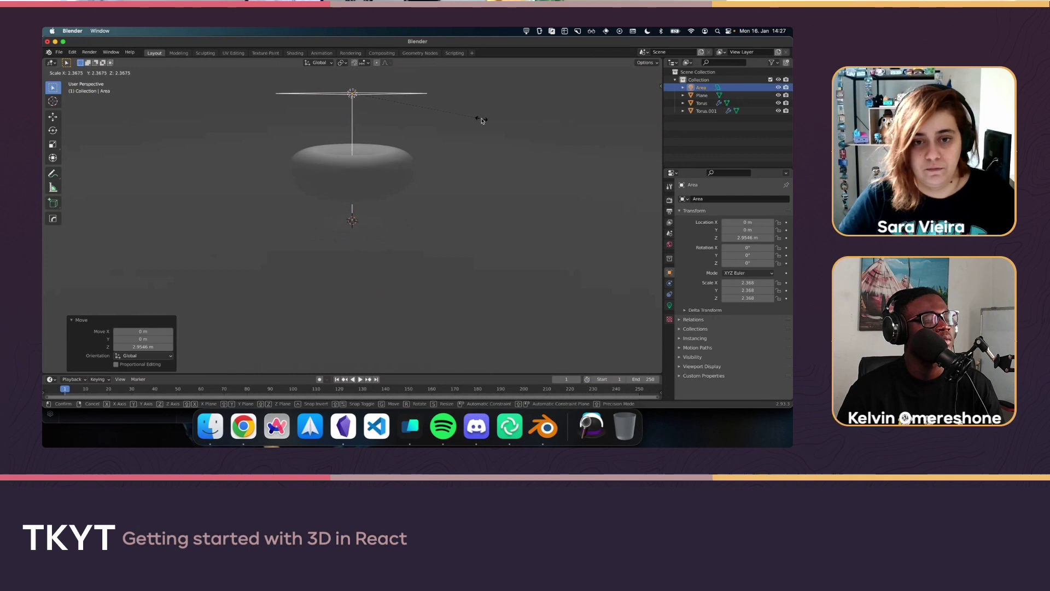
{"action": "left_click", "coordinate": [481, 121]}
Tilt the Area light with a free trackball rotation and move it about 4.07 m along the X axis
{"action": "key", "text": "r"}
{"action": "key", "text": "r"}
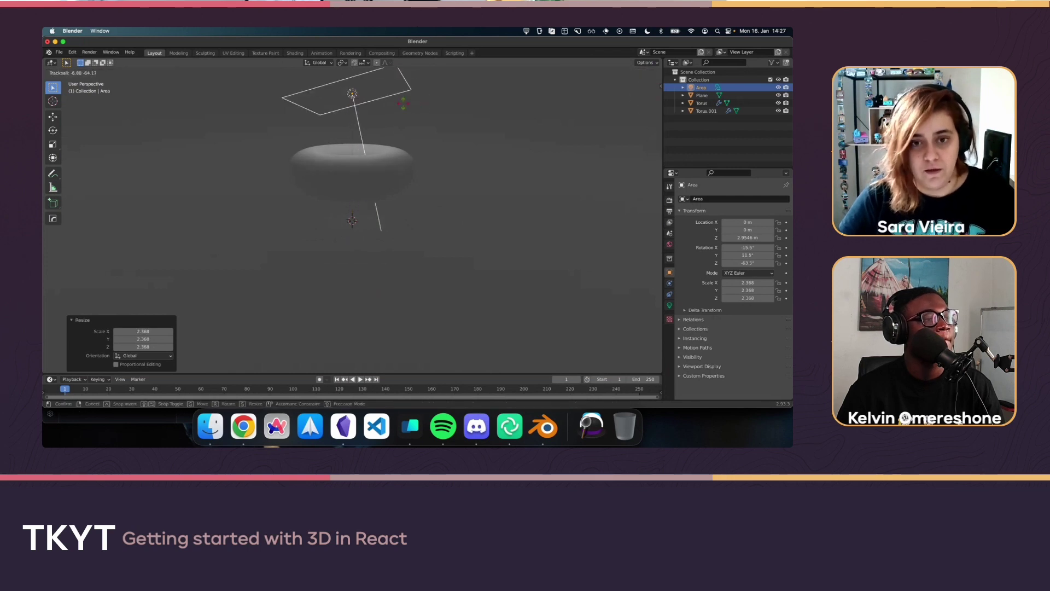
{"action": "left_click", "coordinate": [404, 104]}
{"action": "key", "text": "g"}
{"action": "key", "text": "z"}
{"action": "key", "text": "x"}
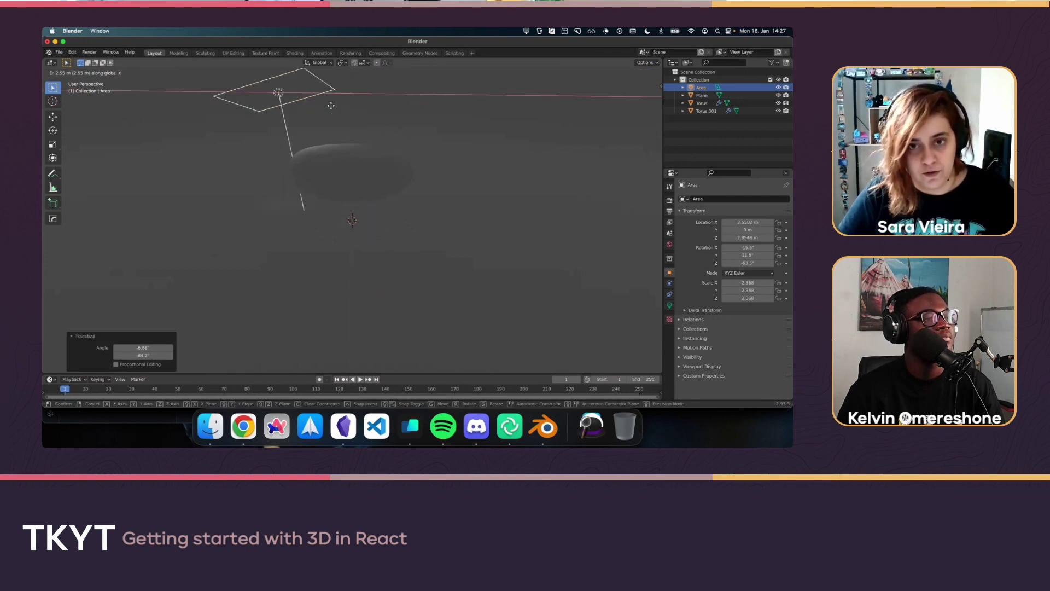
{"action": "left_click", "coordinate": [297, 115]}
Rotate the Area light about 32.5° in the view so it angles more towards the donut
{"action": "key", "text": "r"}
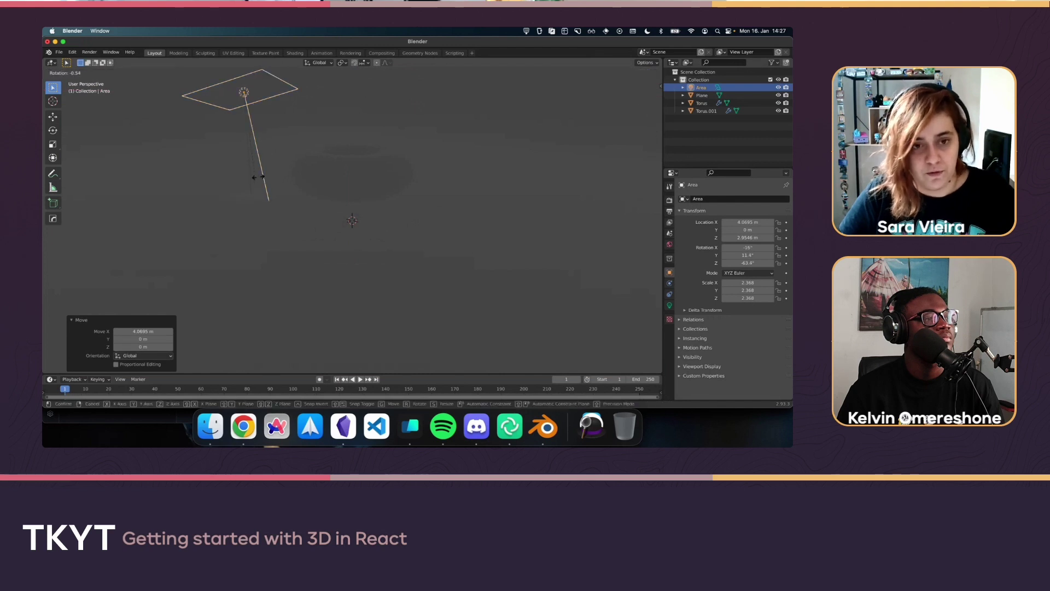
{"action": "left_click", "coordinate": [291, 159]}
{"action": "key", "text": "r"}
{"action": "key", "text": "Escape"}
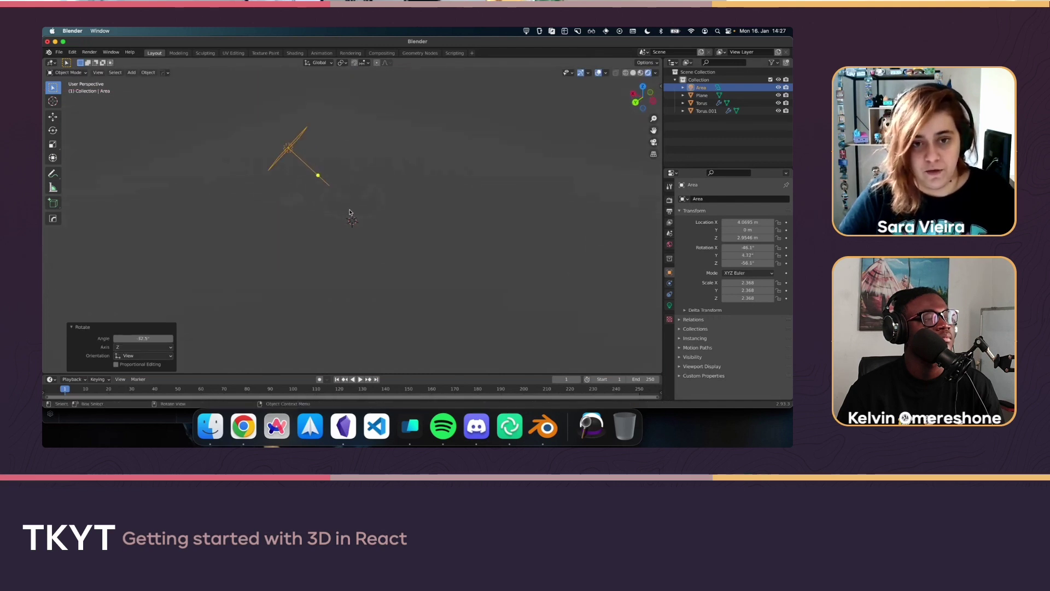
Set the Area light's power to 100 W
{"action": "left_click", "coordinate": [670, 305]}
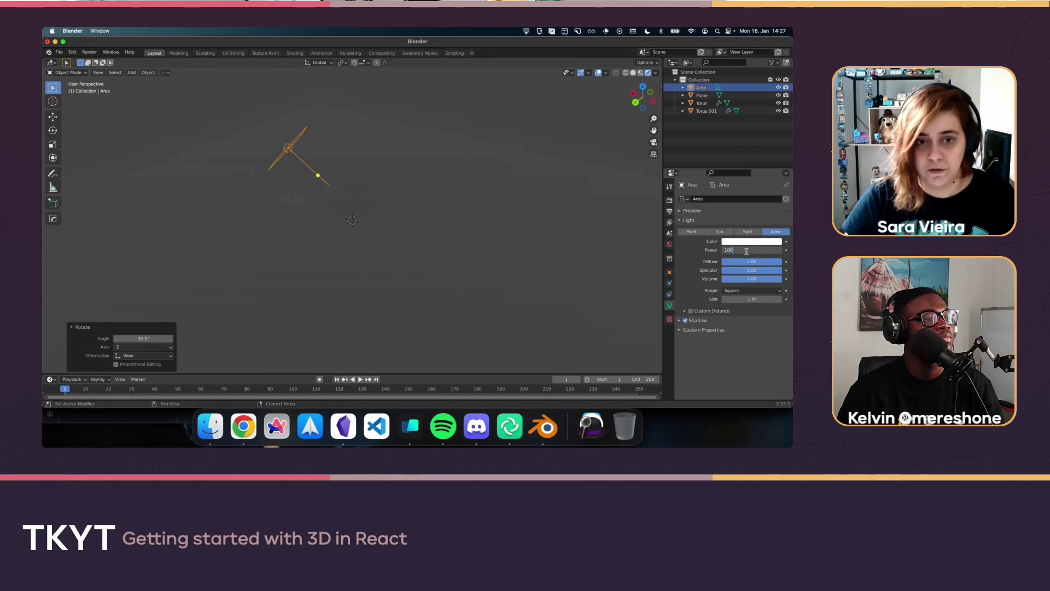
{"action": "left_click", "coordinate": [746, 251]}
{"action": "type", "text": "100"}
{"action": "key", "text": "Return"}
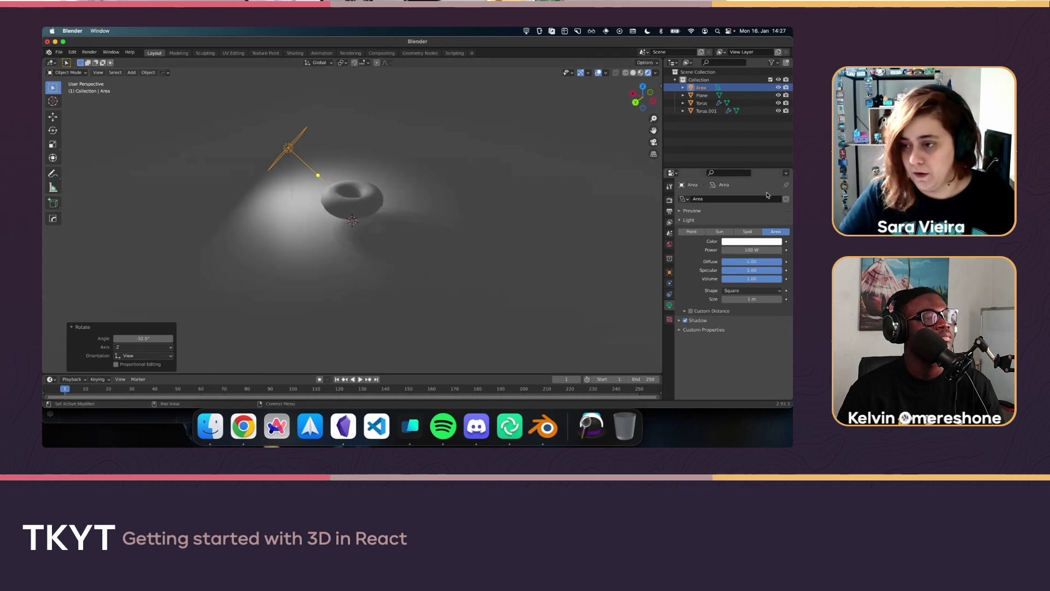
Duplicate the Area light and place the copy along the X axis on the opposite side of the donut
{"action": "key", "text": "shift+d"}
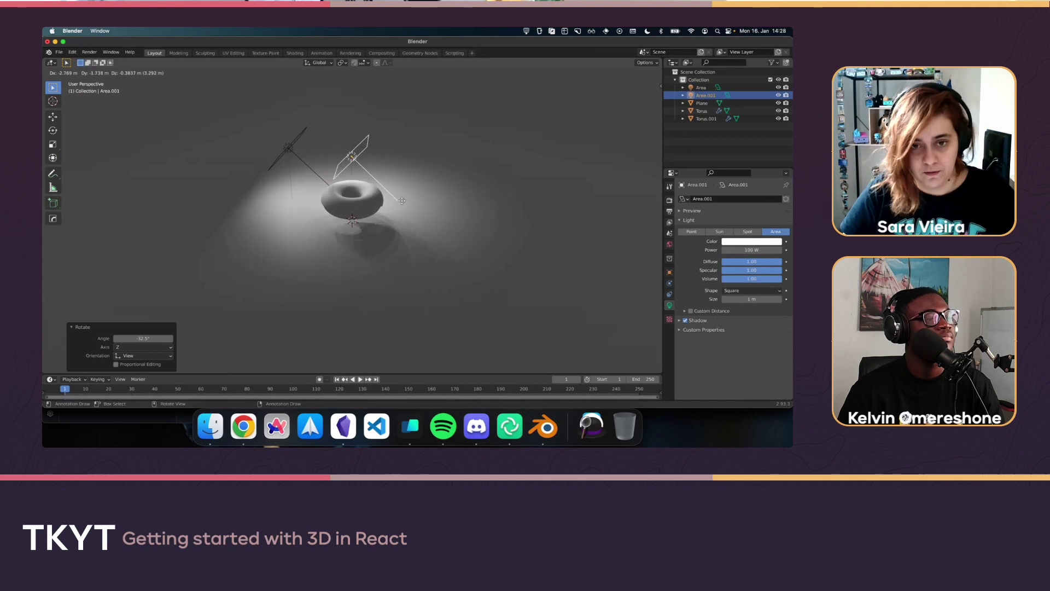
{"action": "key", "text": "x"}
{"action": "left_click", "coordinate": [501, 210]}
Rotate the duplicated Area light around the Z axis to face the donut
{"action": "key", "text": "r"}
{"action": "key", "text": "z"}
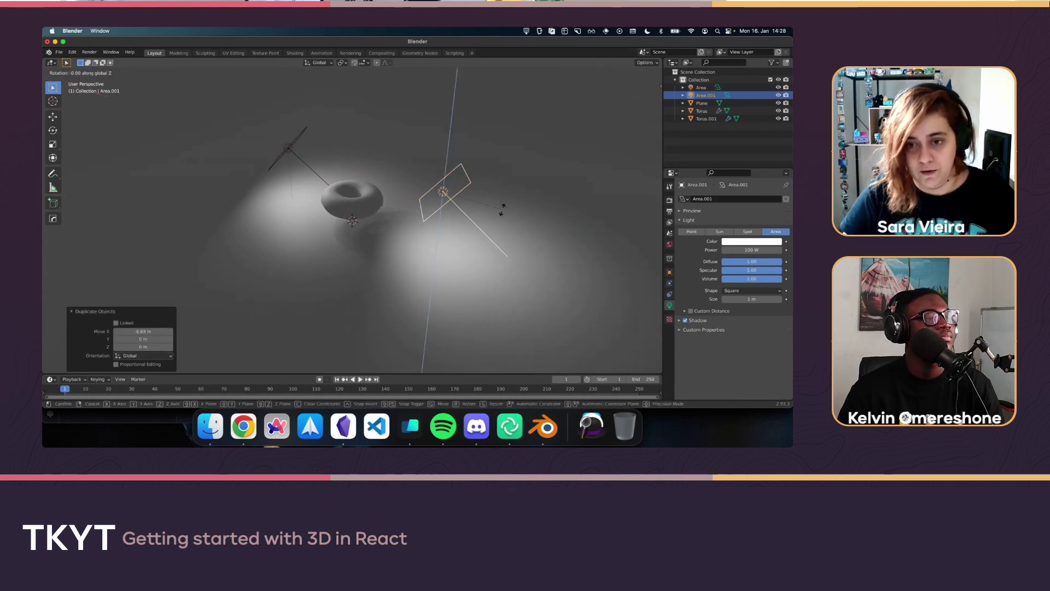